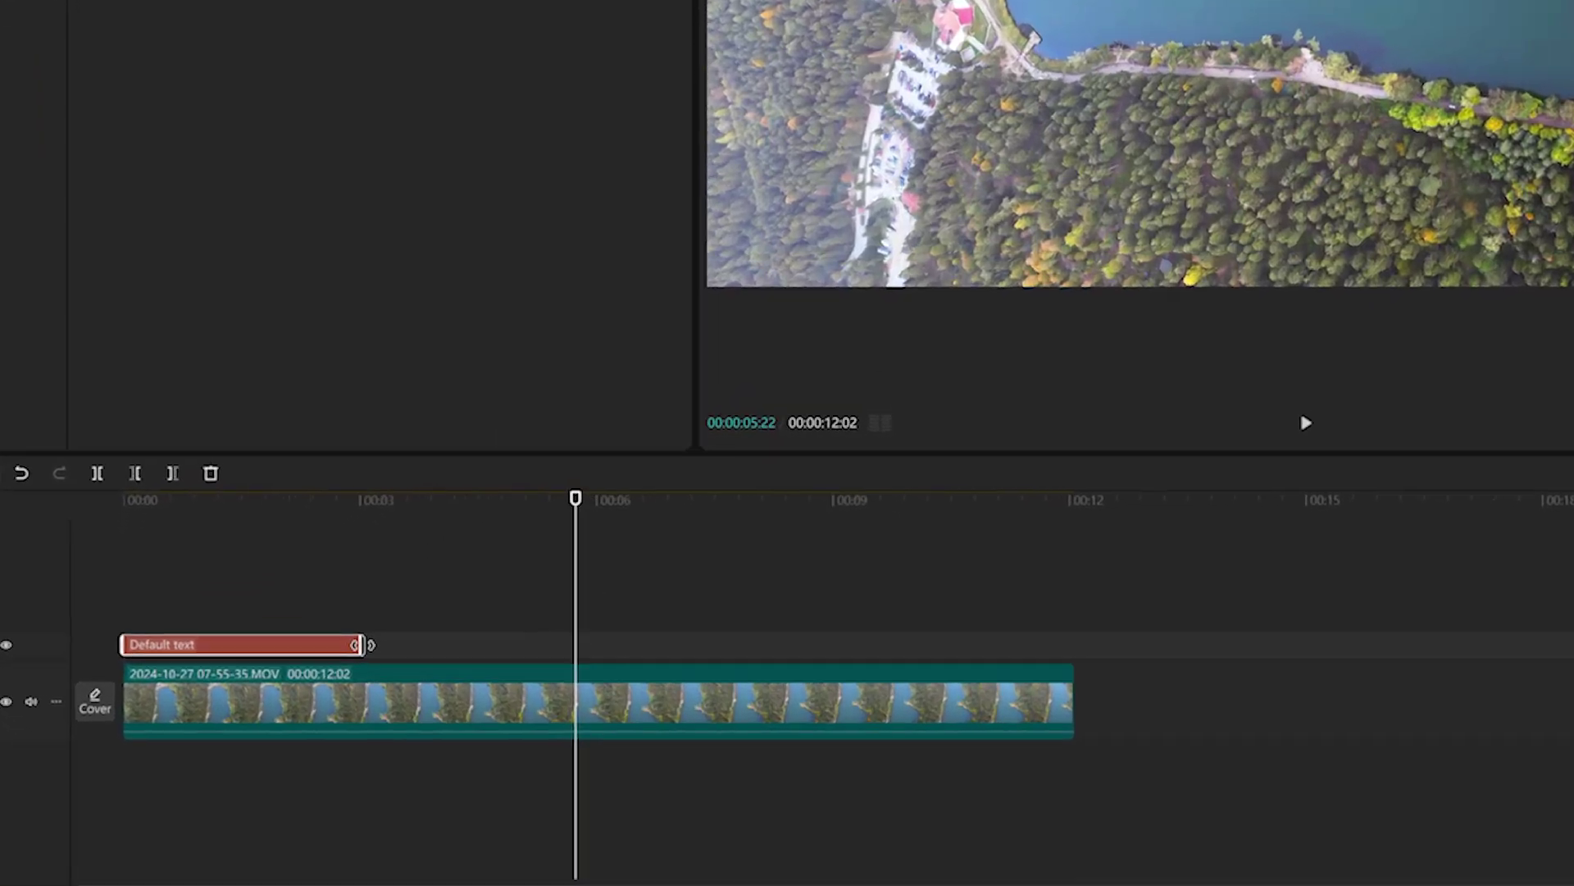
Shorten the default text clip above the lake video to one second and bring the playhead over it.
left_click_drag(251, 705, 215, 707)
left_click_drag(304, 644, 201, 641)
left_click_drag(218, 494, 186, 598)
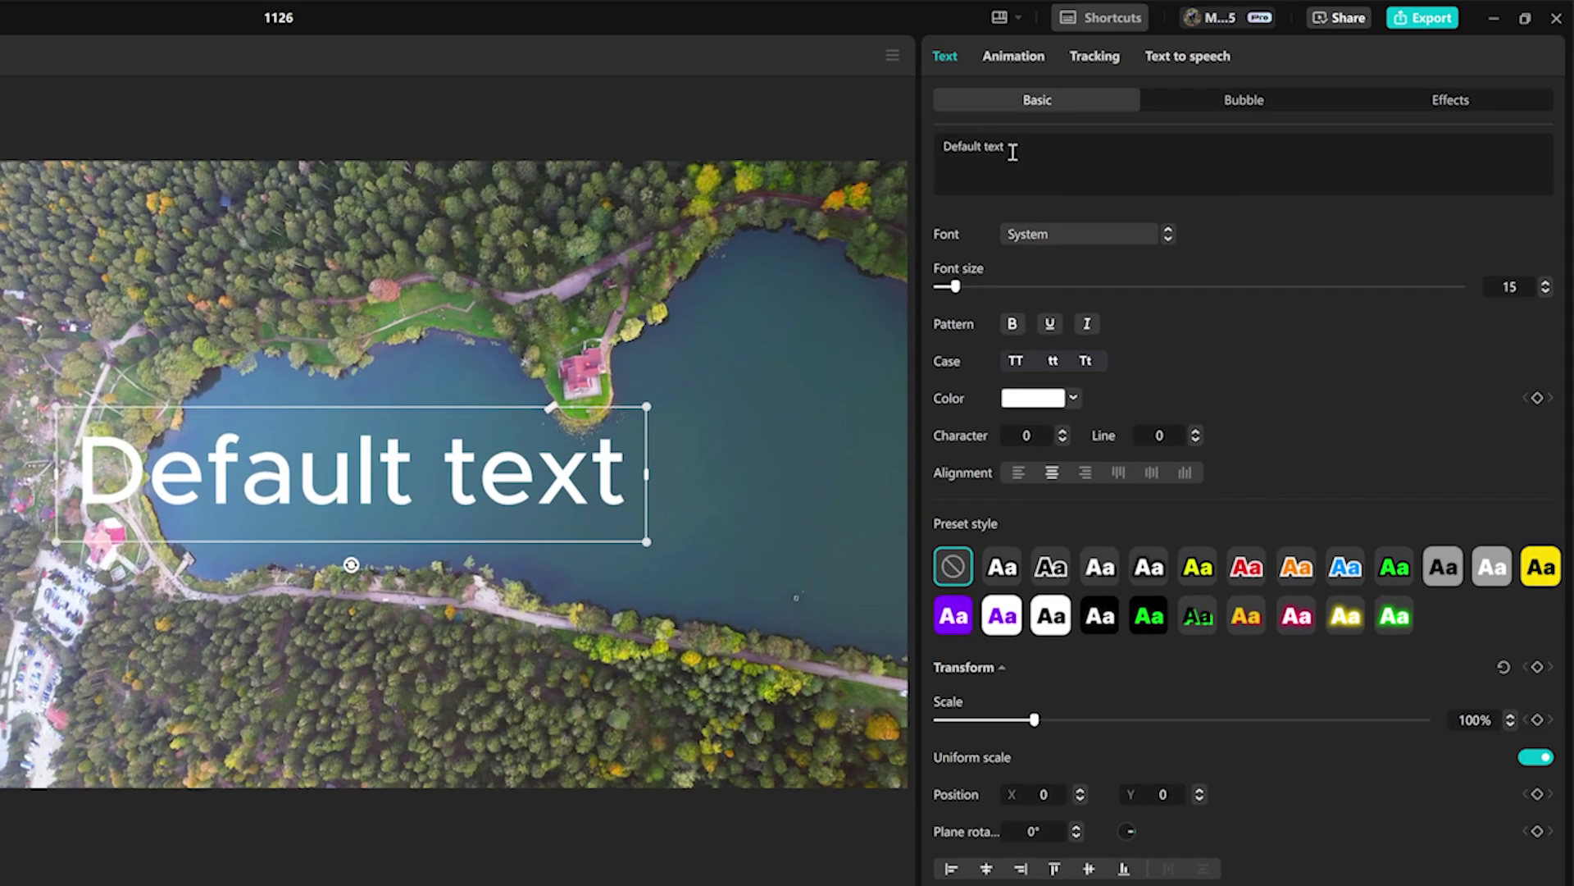
Replace the default text with 10 and set its font to ZY Vision.
key("BackSpace")
key("BackSpace")
key("BackSpace")
key("BackSpace")
key("BackSpace")
key("BackSpace")
key("BackSpace")
key("BackSpace")
key("BackSpace")
key("BackSpace")
key("BackSpace")
key("BackSpace")
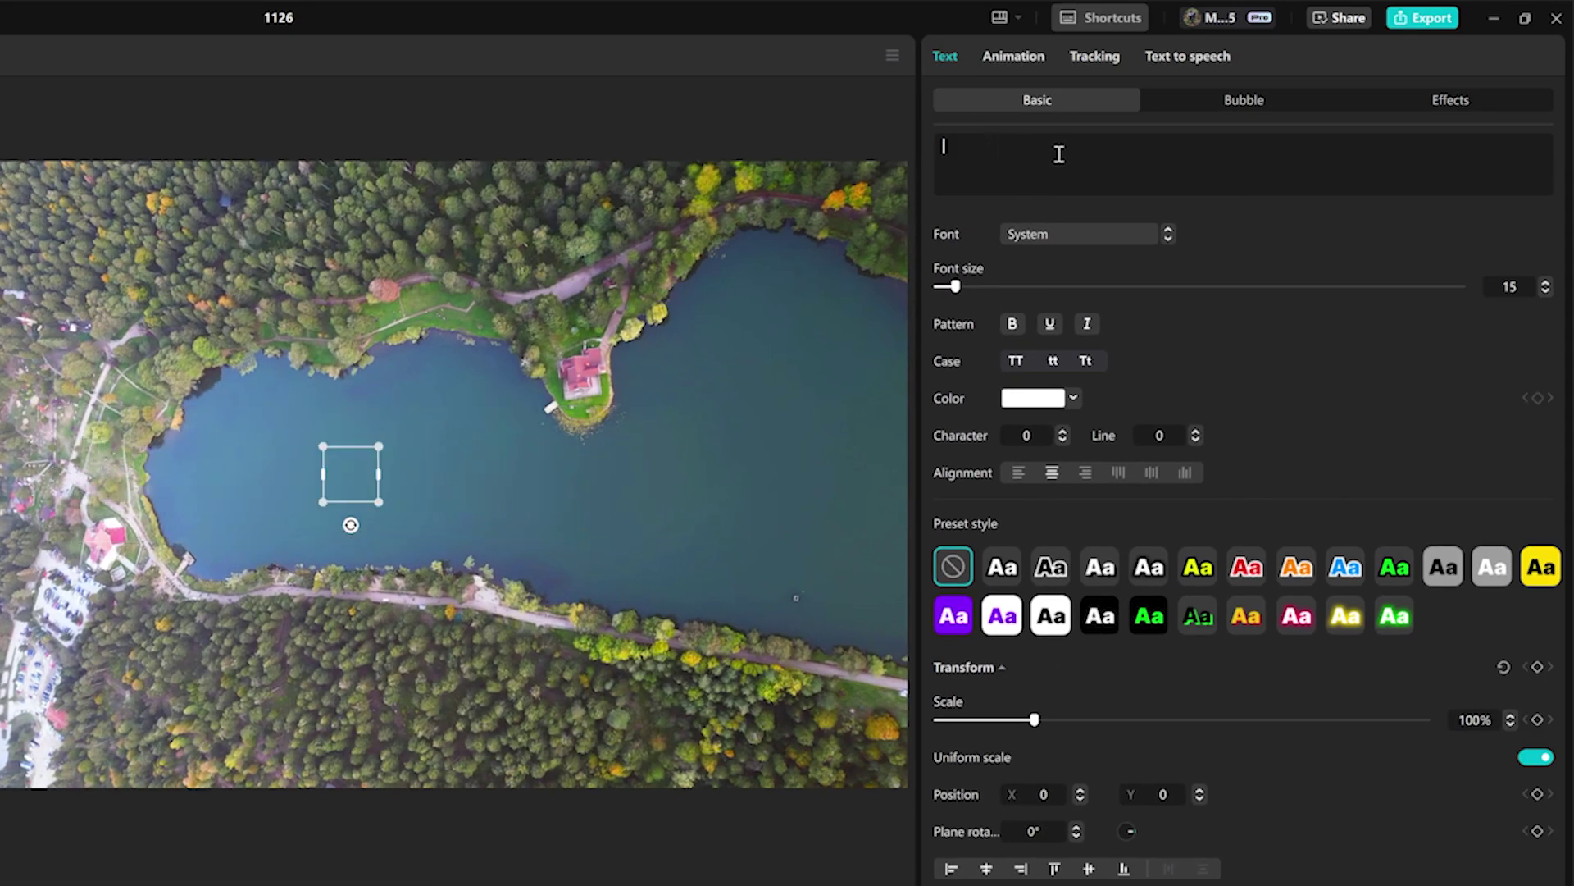
type("10")
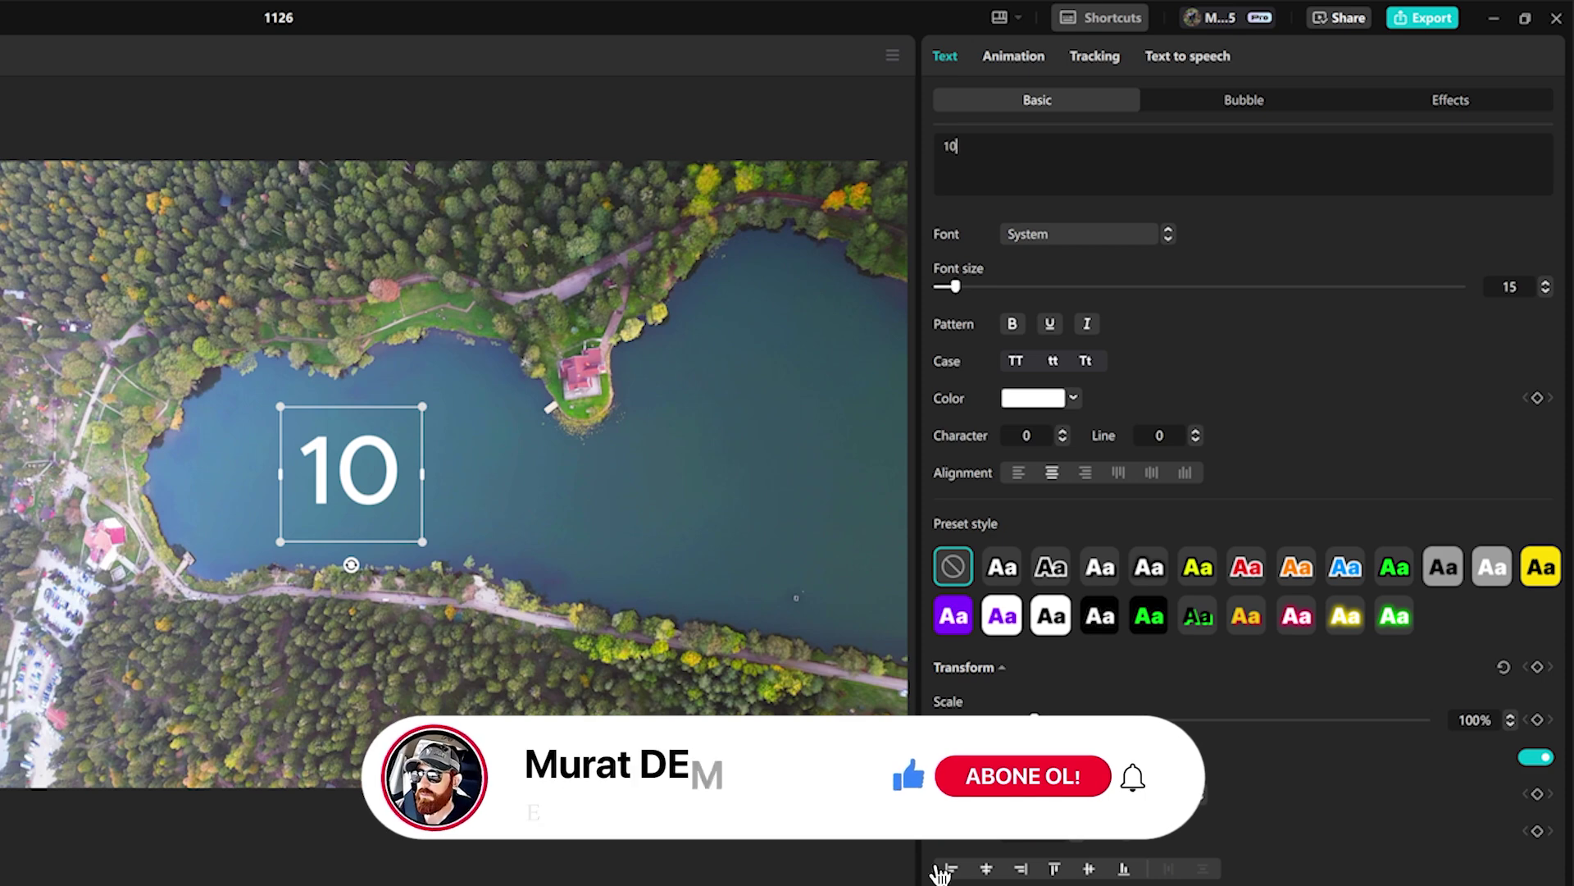
left_click(1150, 240)
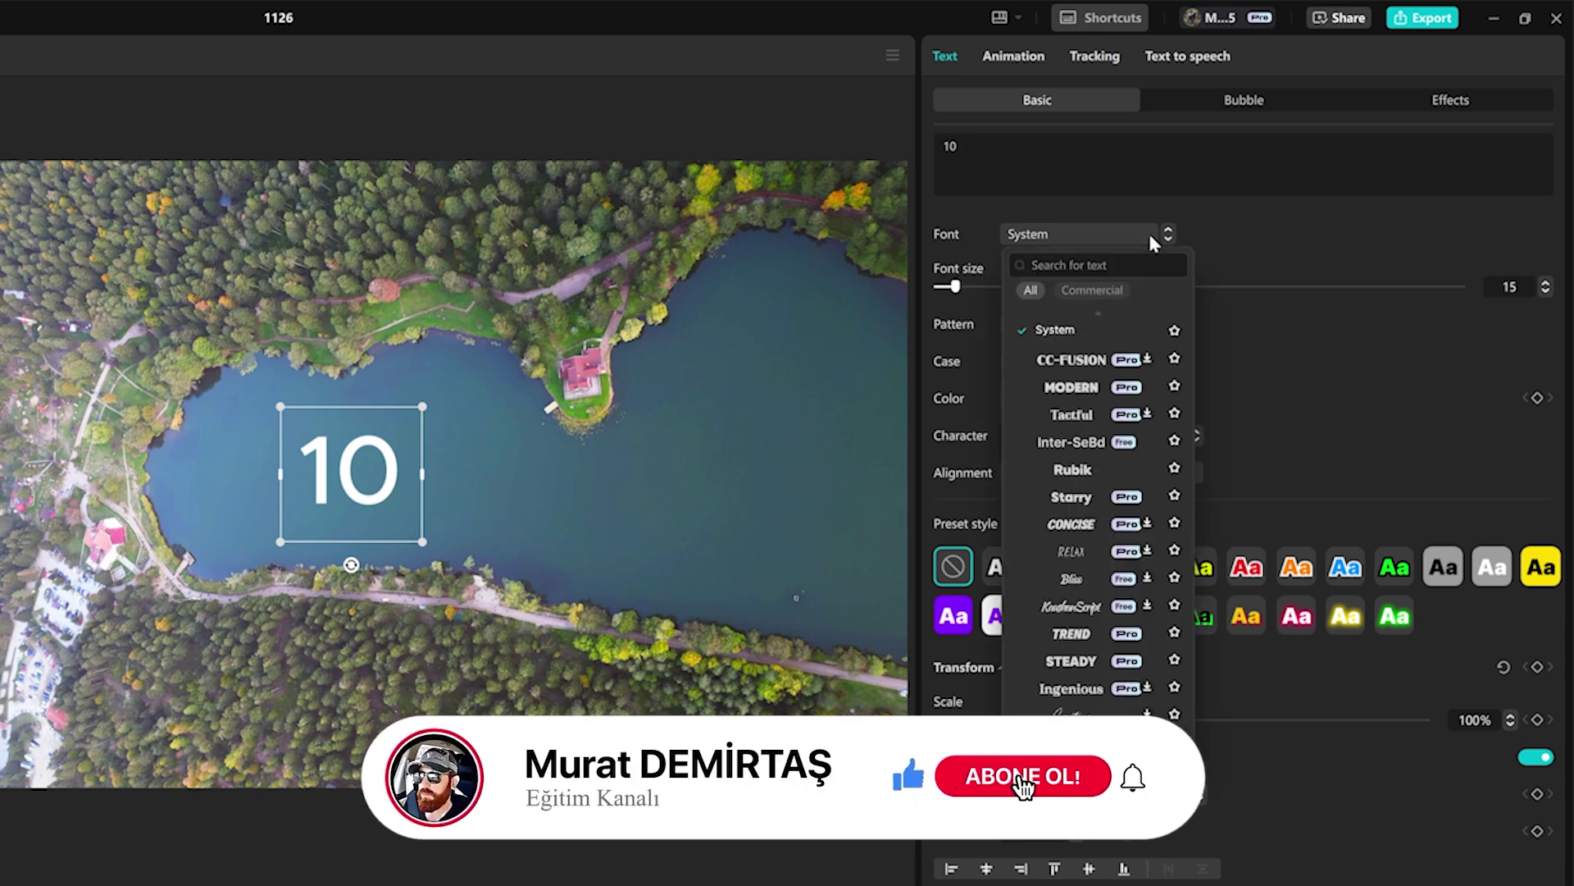
scroll(1125, 647, "down", 5)
left_click(1123, 646)
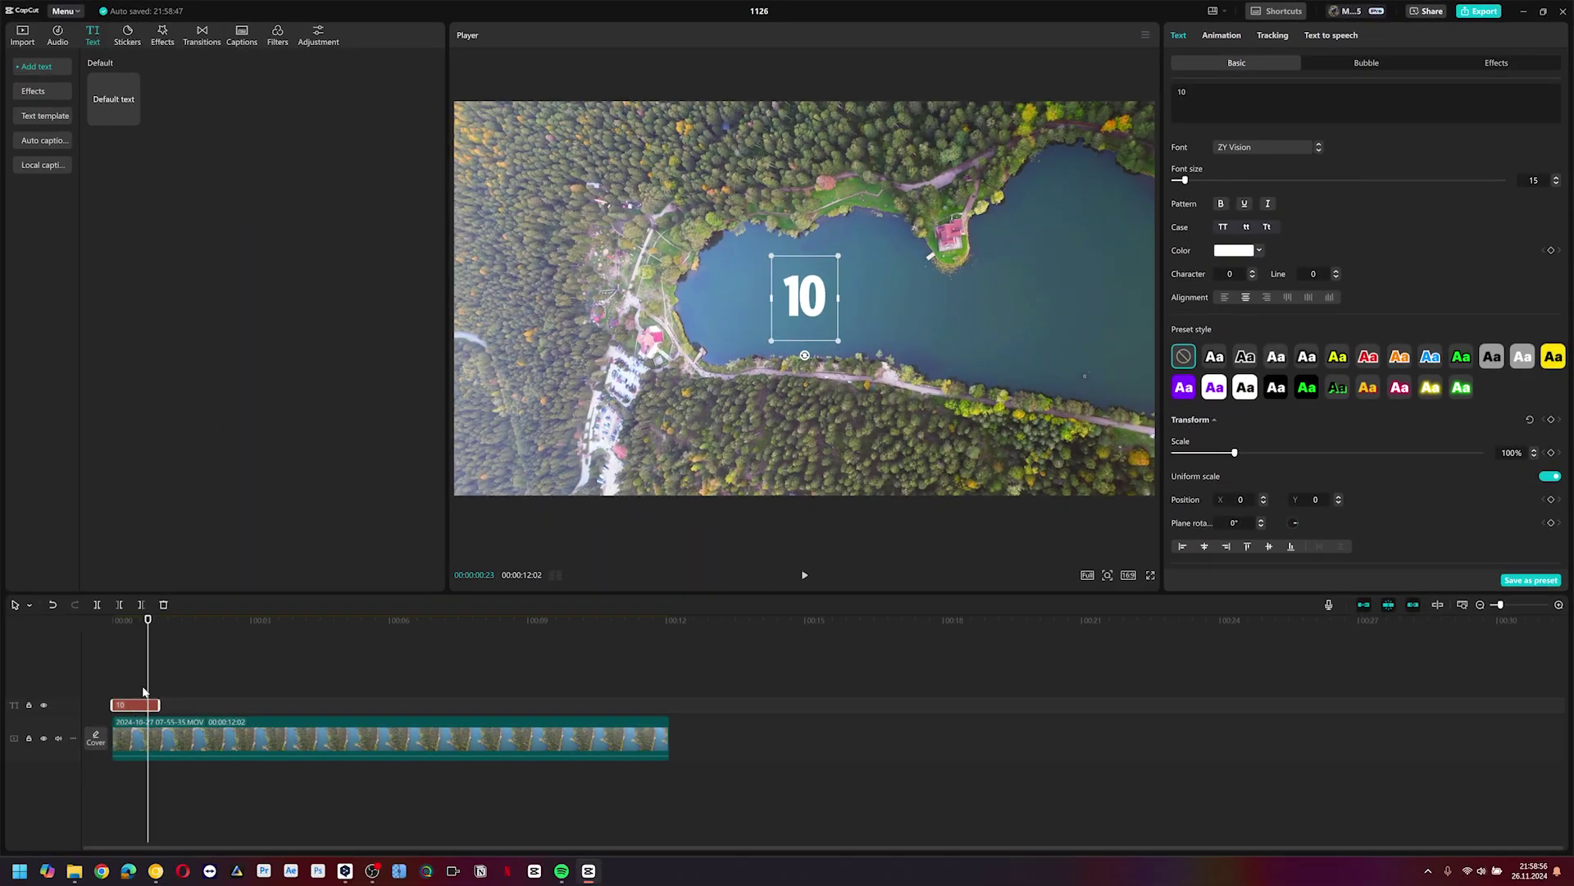
Copy the 10 text clip and paste the duplicate directly after it at the one-second mark.
left_click(159, 621)
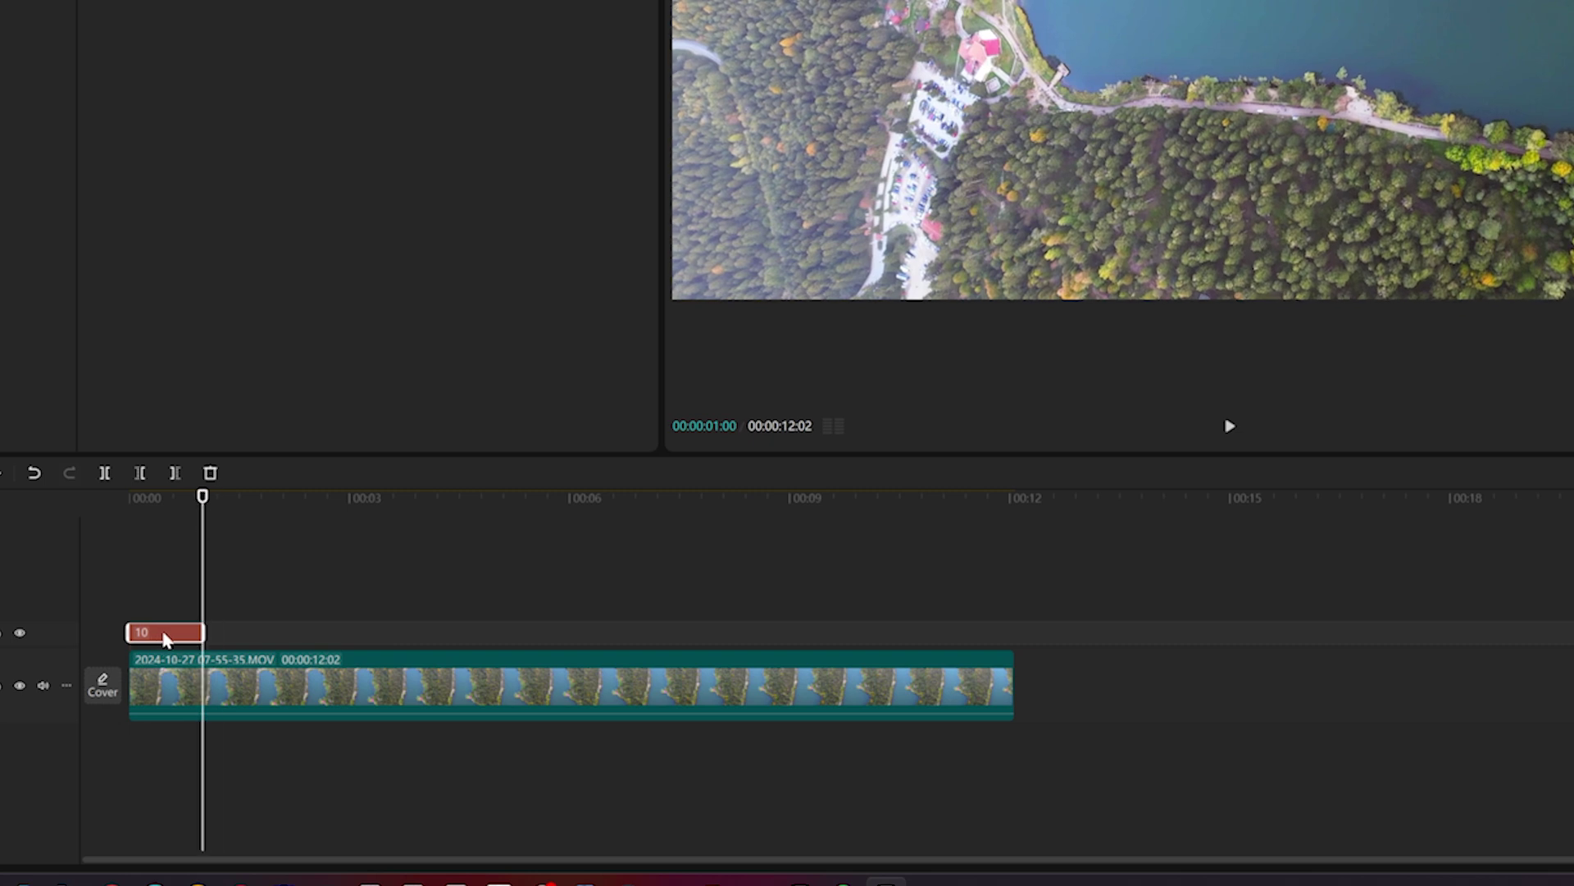
left_click(219, 640)
left_click(205, 506)
key("ctrl+v")
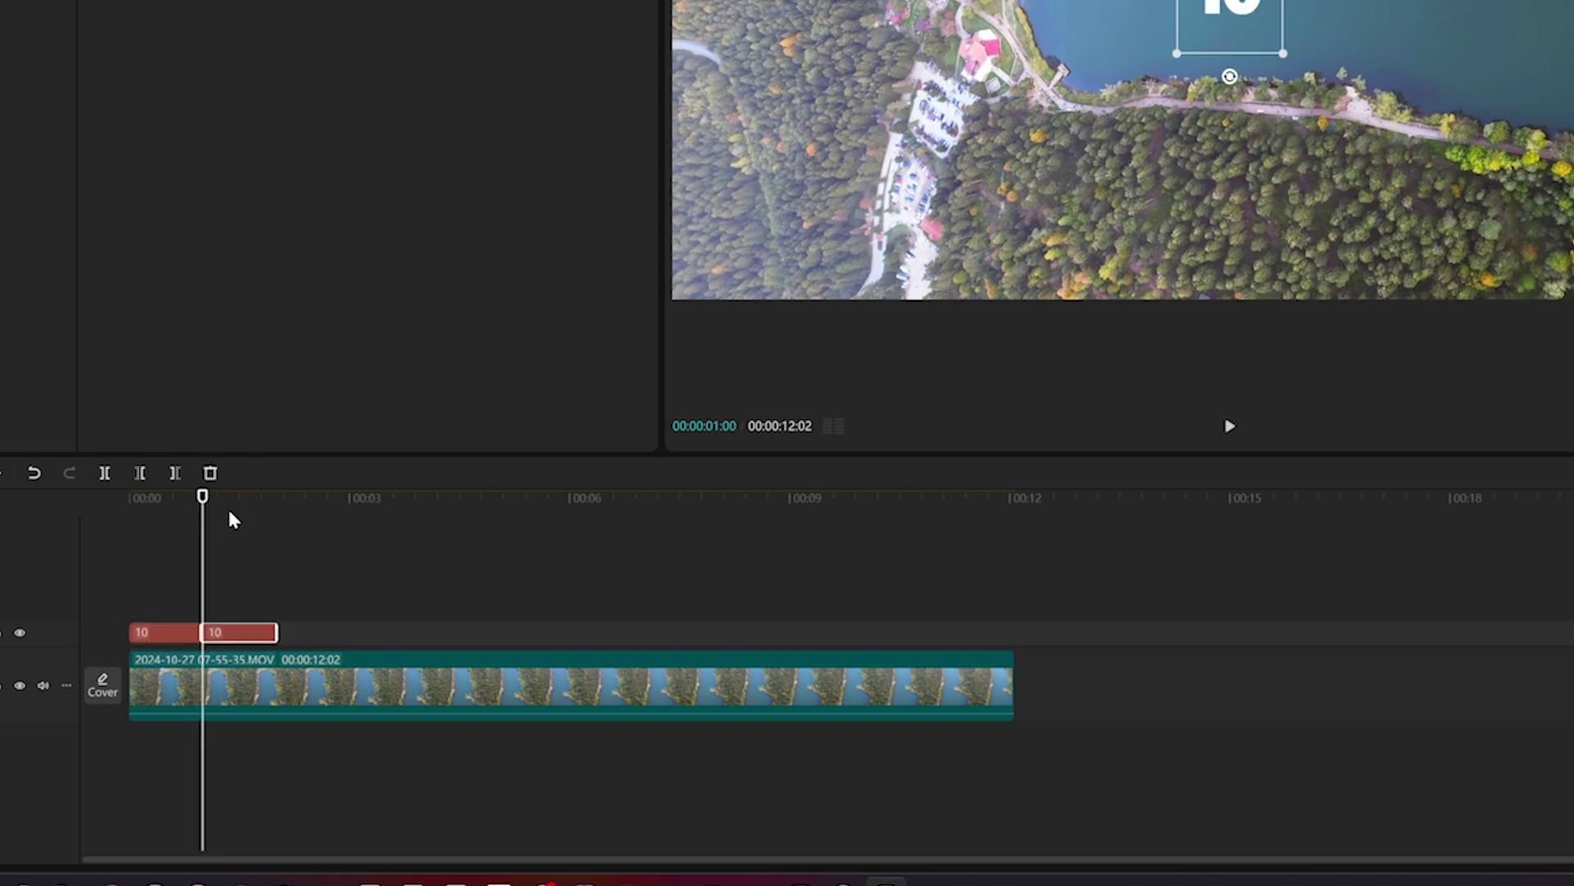
Paste more copies of the 10 text clip end to end until ten one-second clips fill ten seconds.
left_click_drag(205, 502, 642, 509)
key("ctrl+v")
key("ctrl+v")
key("ctrl+v")
key("ctrl+v")
key("ctrl+v")
key("ctrl+v")
left_click_drag(642, 508, 718, 514)
key("ctrl+v")
left_click_drag(718, 514, 790, 509)
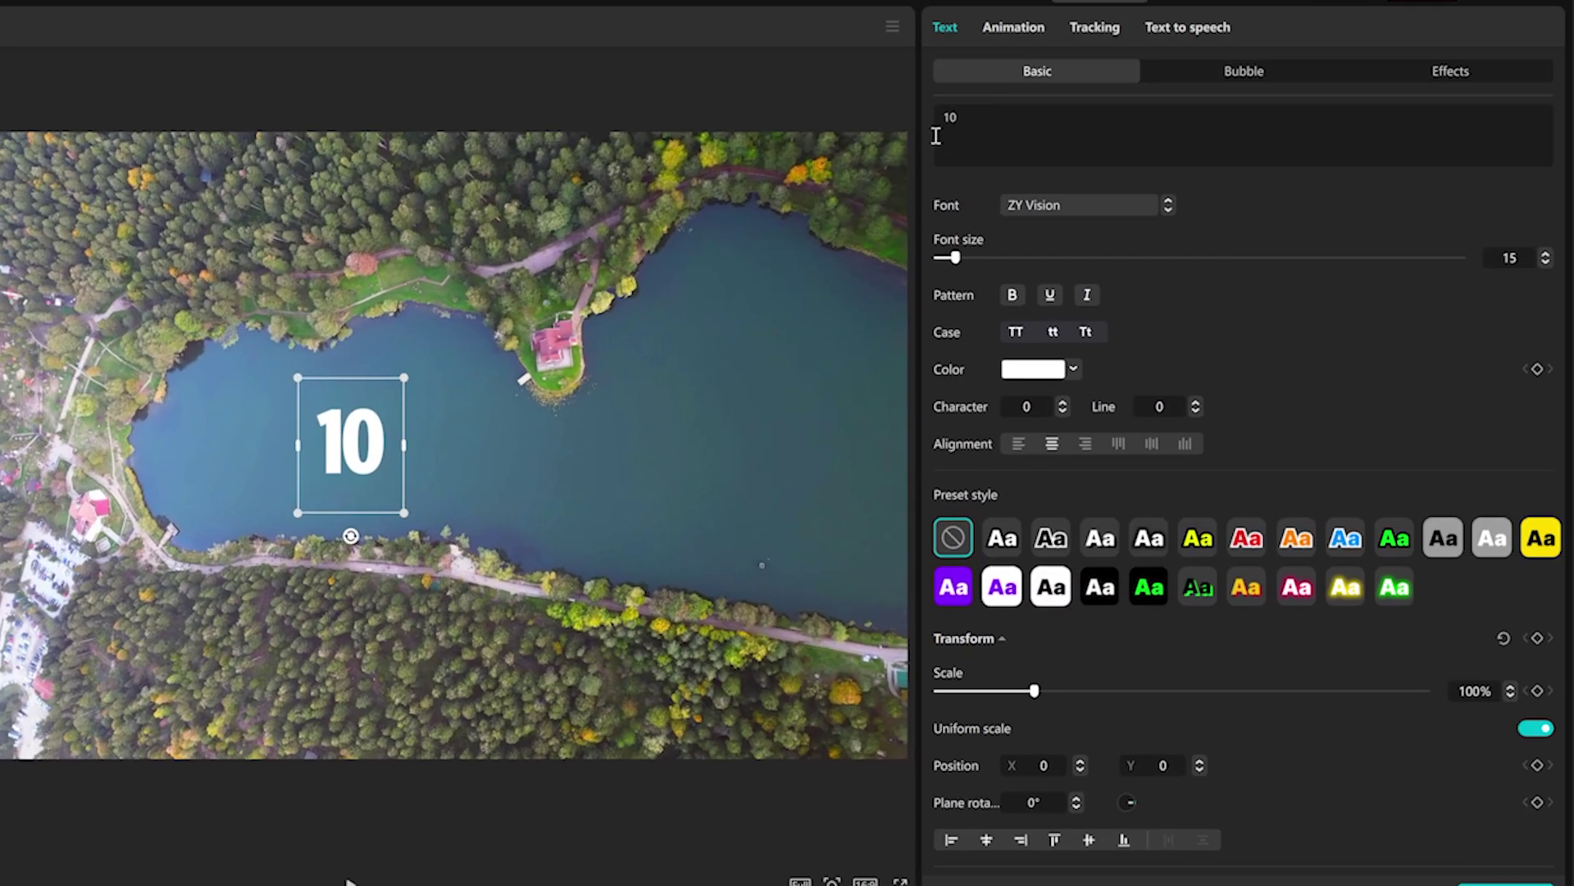
Change the text of the nine copied clips in order to a countdown from 9 to 1.
key("BackSpace")
key("BackSpace")
type("9")
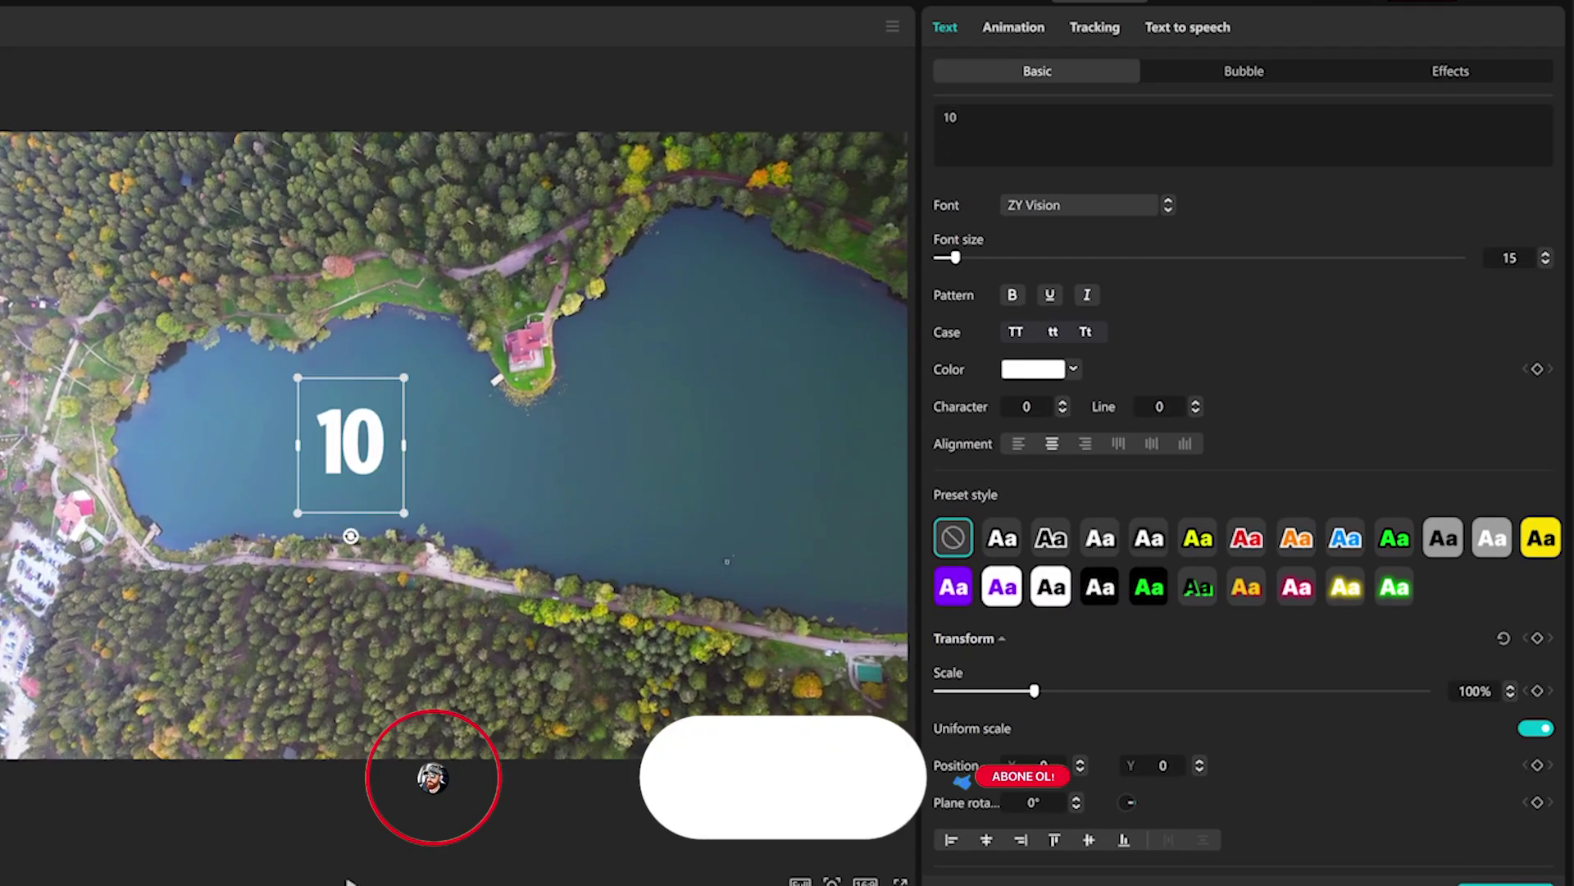
left_click(1033, 126)
key("BackSpace")
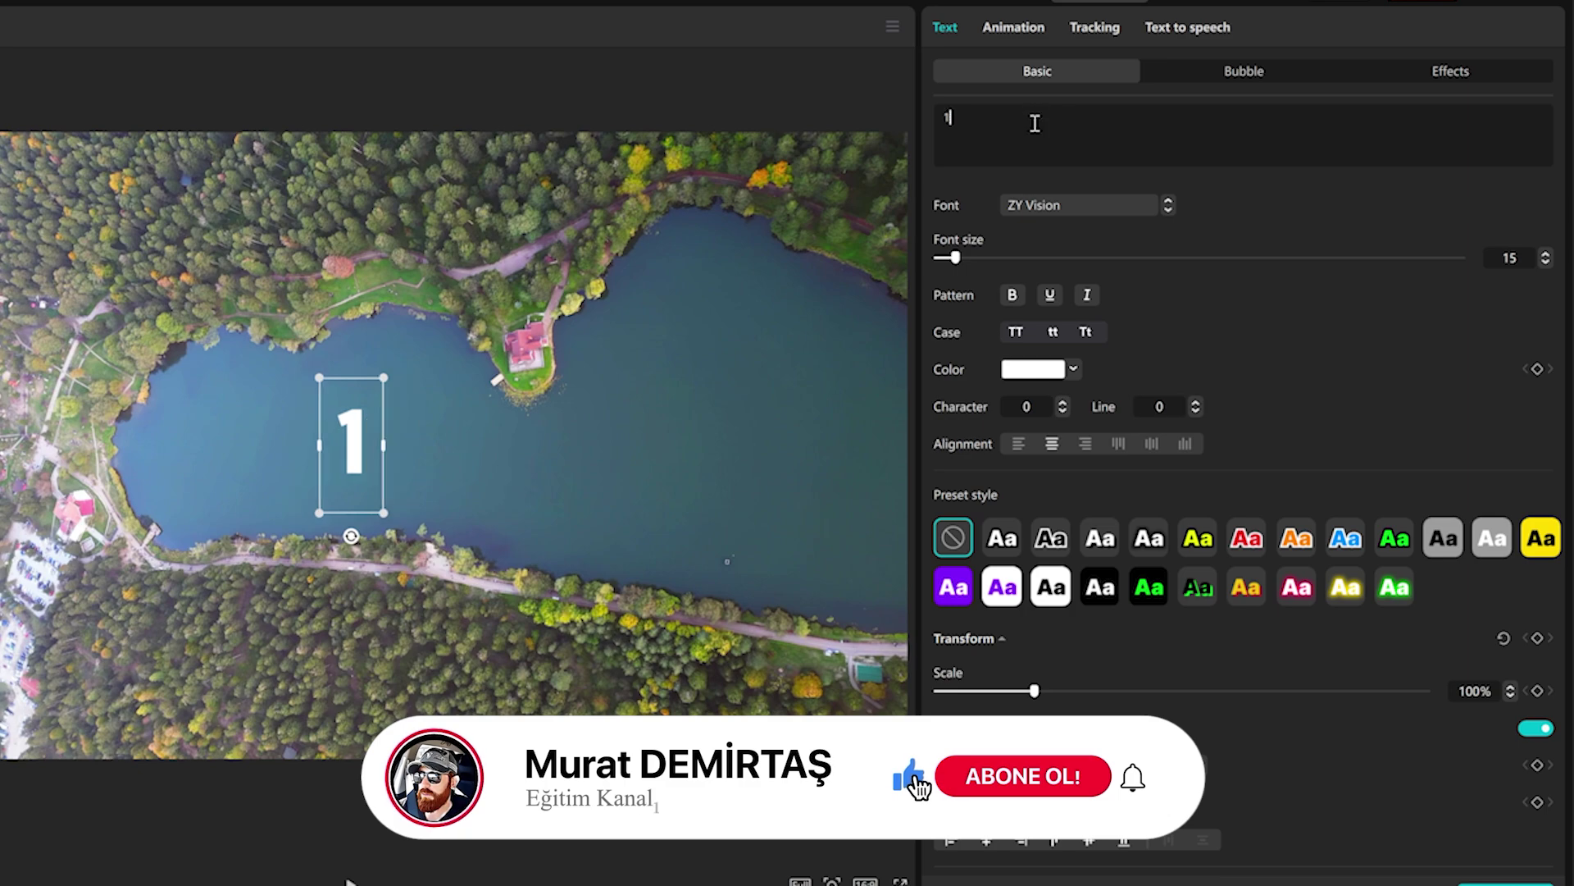
key("BackSpace")
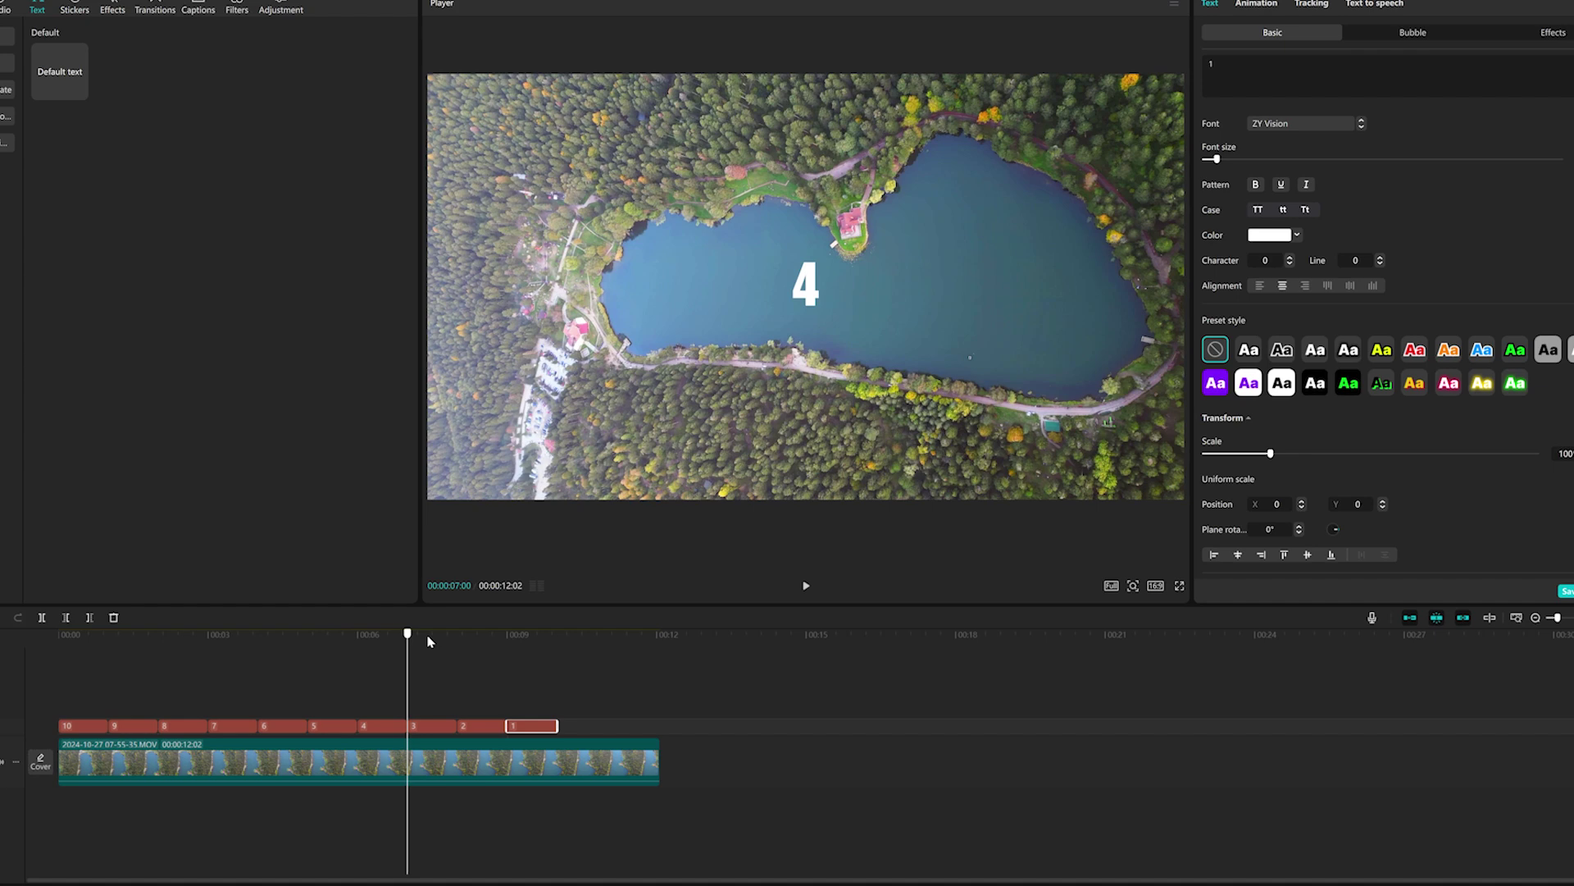
Select all ten number clips on the text track and group them.
left_click_drag(428, 642, 93, 668)
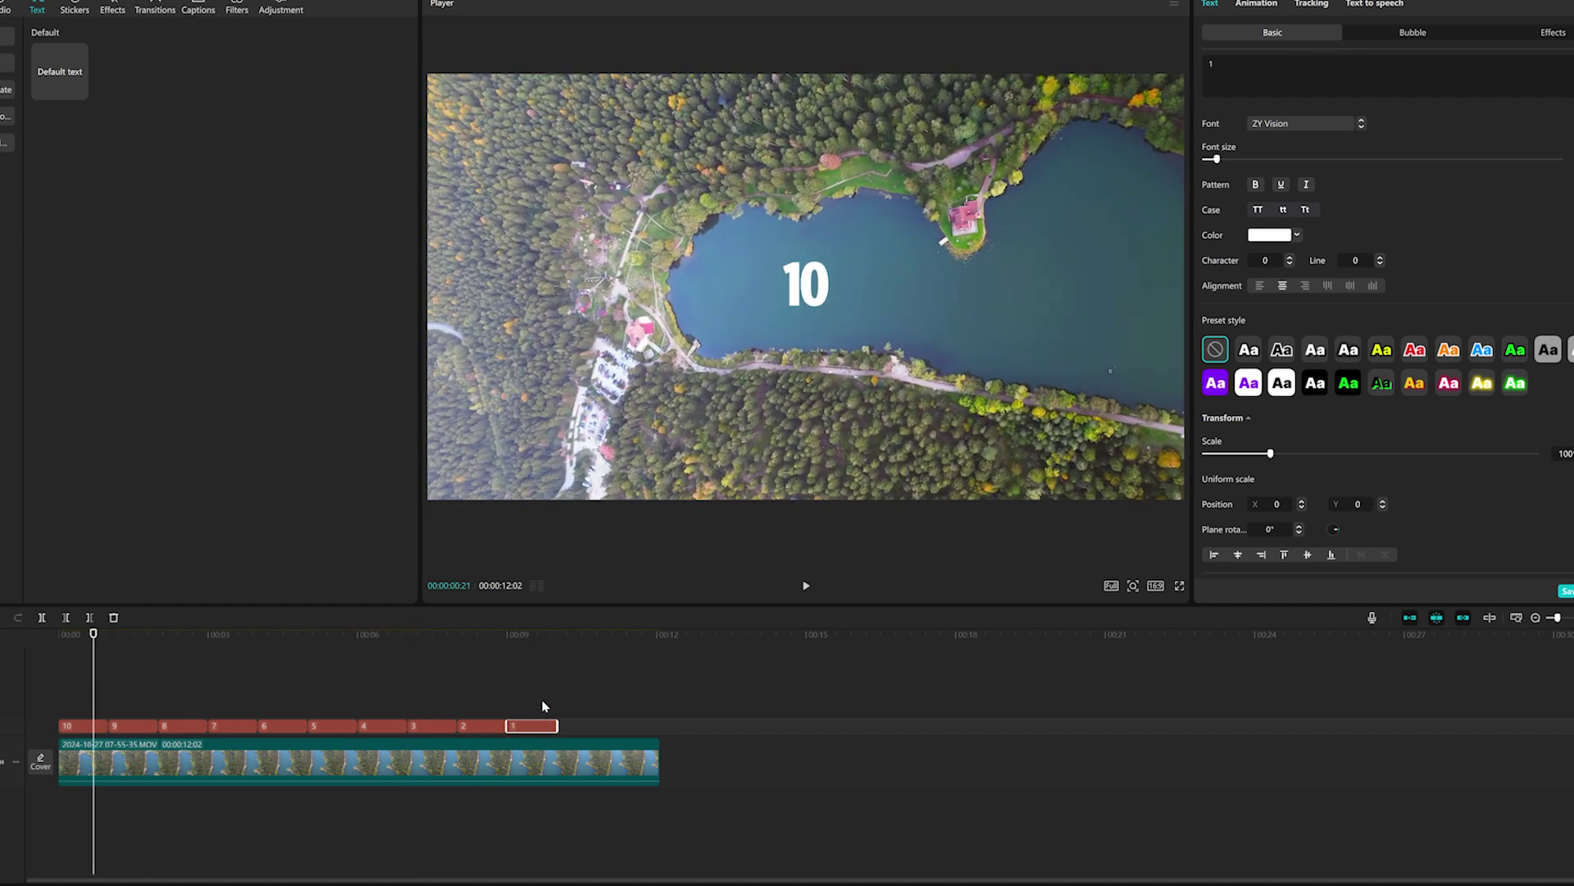
left_click_drag(587, 718, 422, 730)
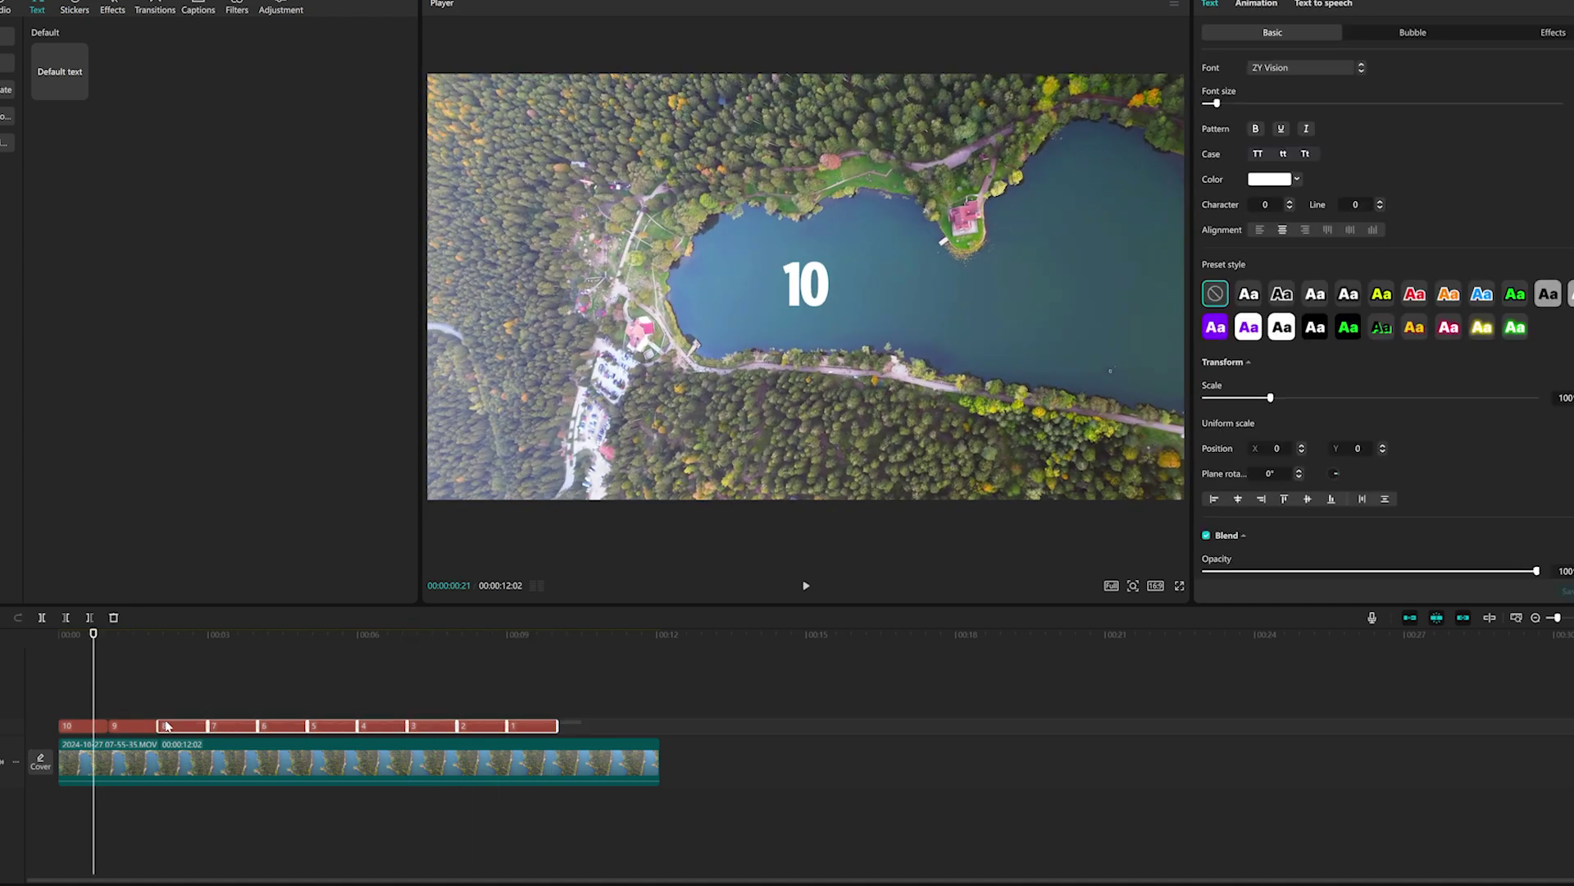
right_click(140, 727)
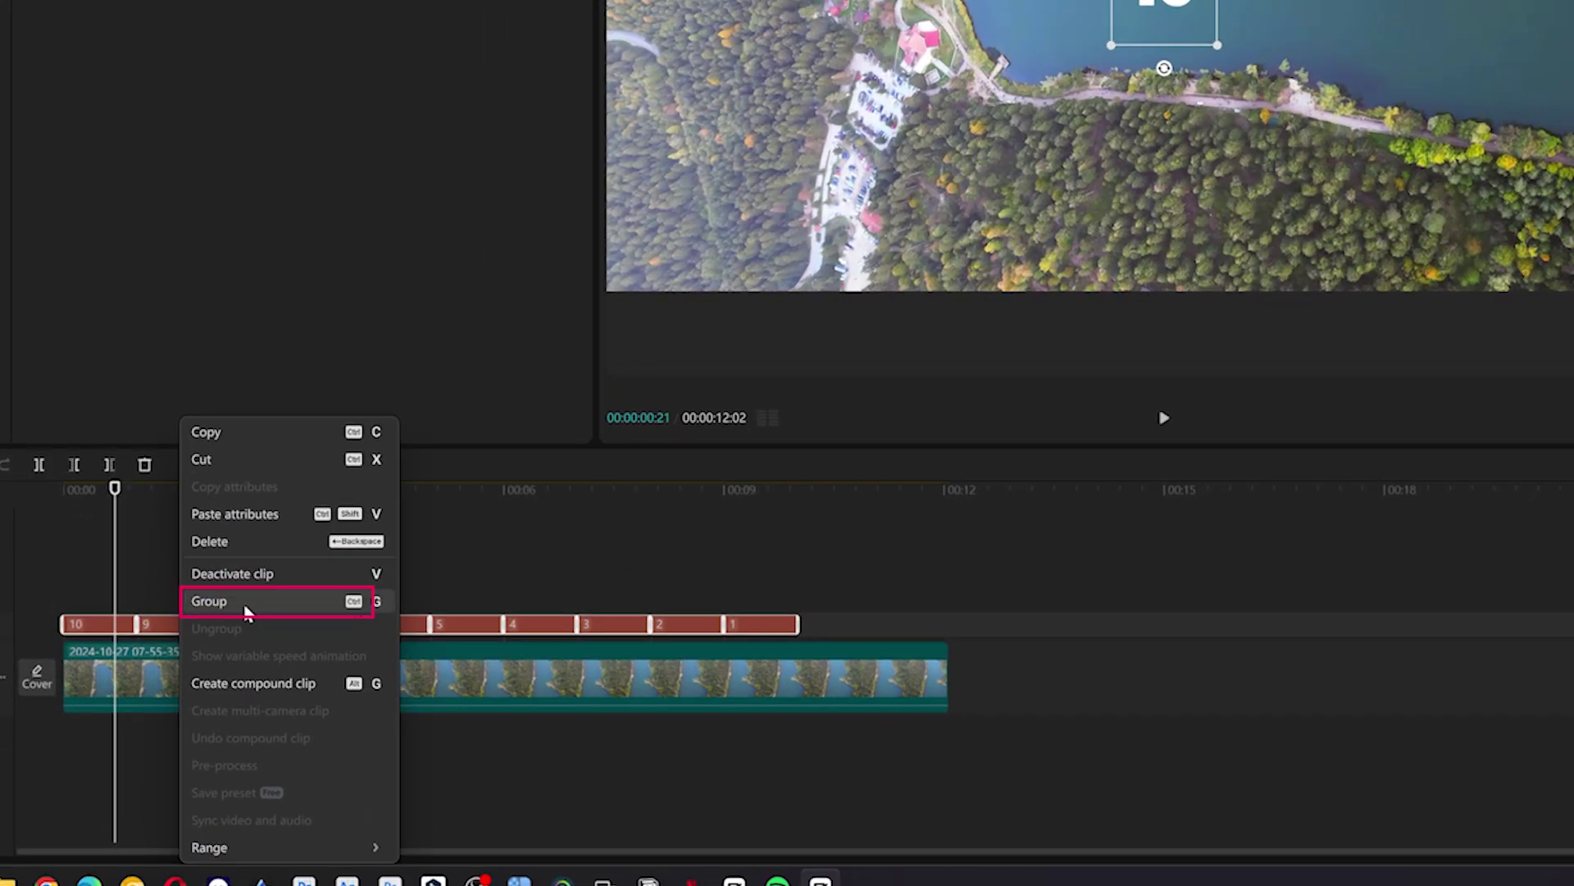
left_click(185, 713)
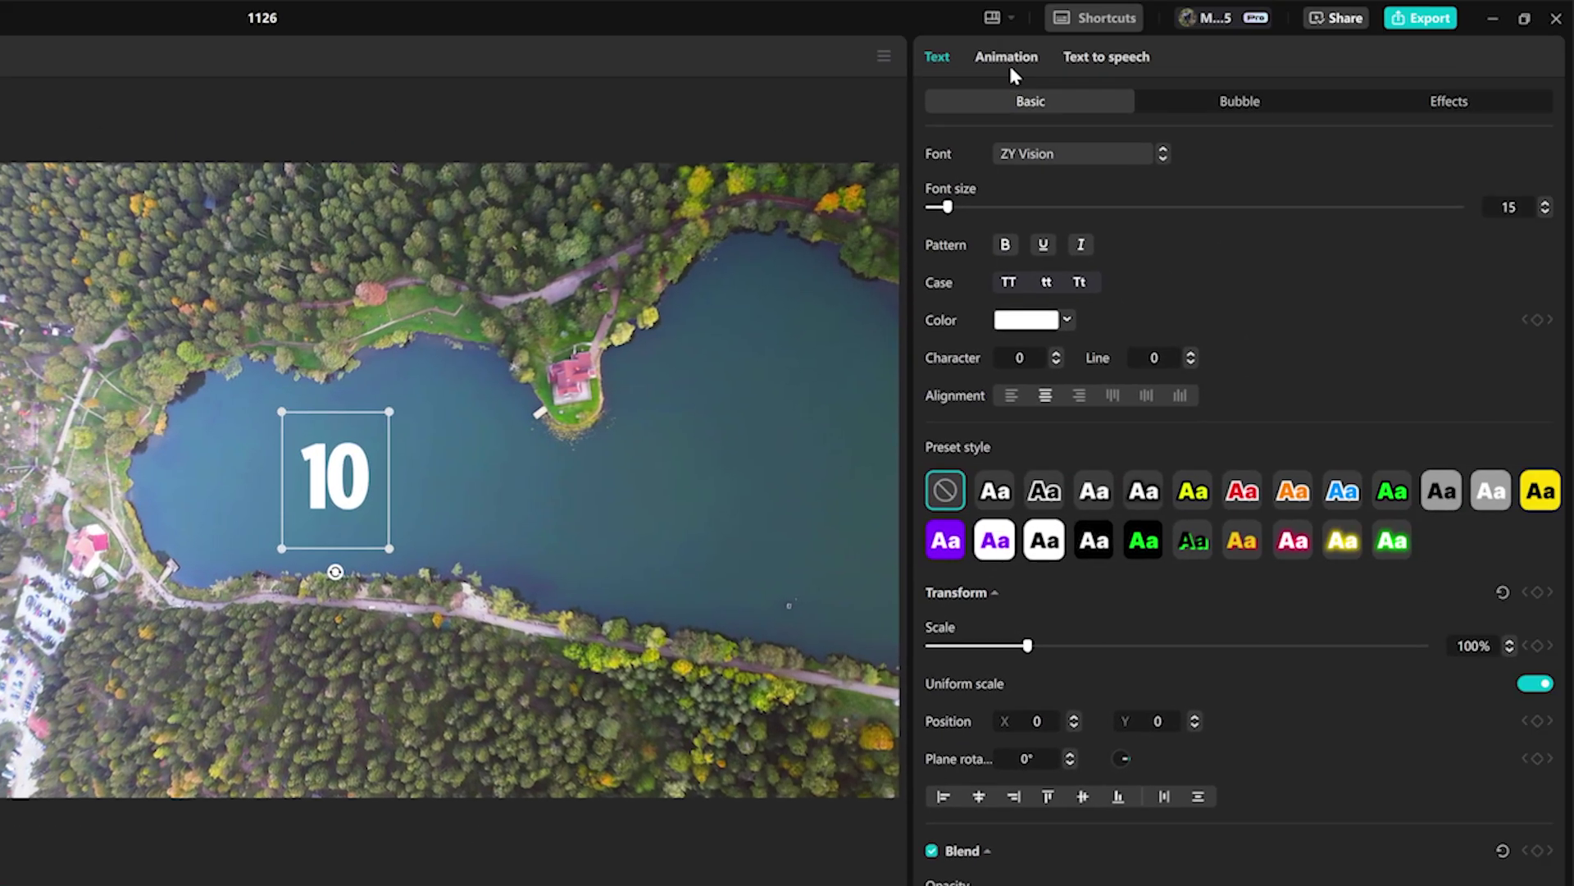
Apply the Mini Zoom entrance animation to all the number clips.
left_click(1009, 59)
left_click(942, 158)
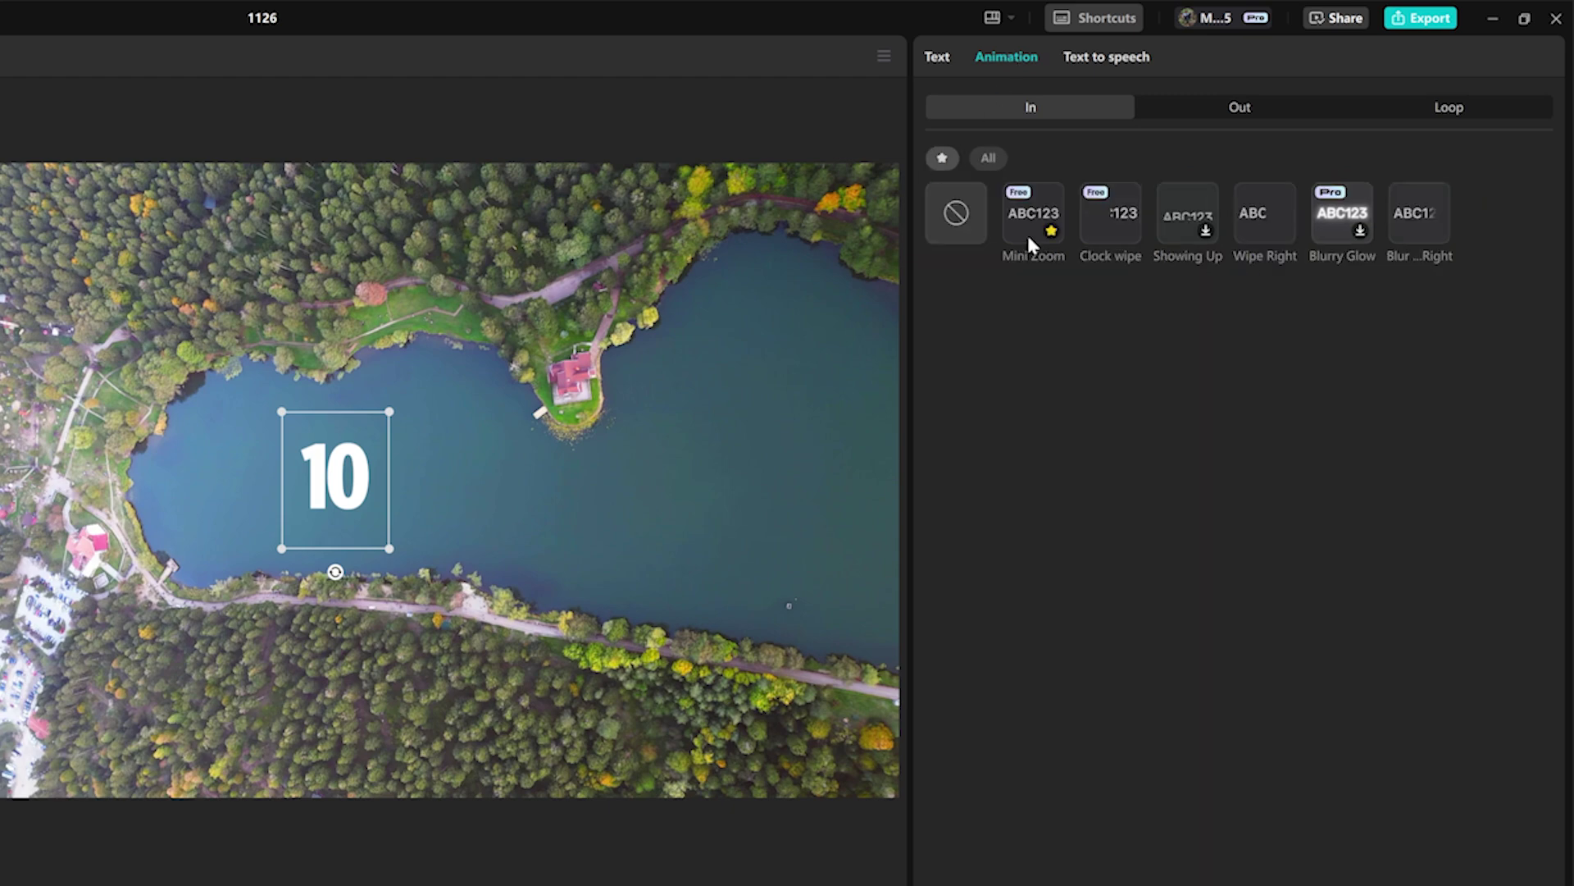
mouse_move(1027, 235)
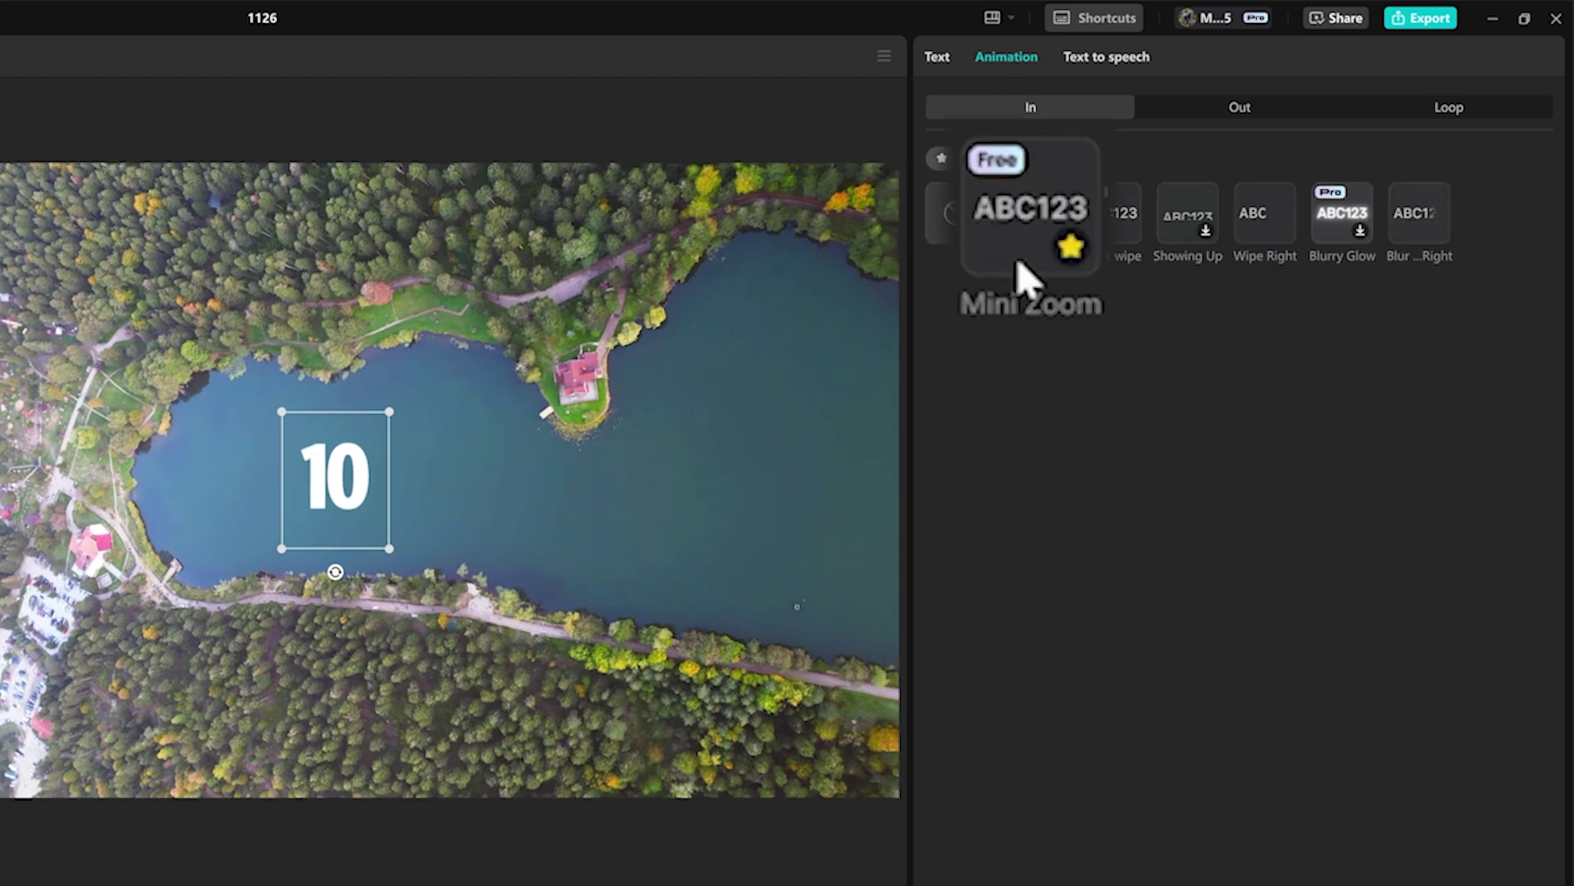
left_click(1021, 274)
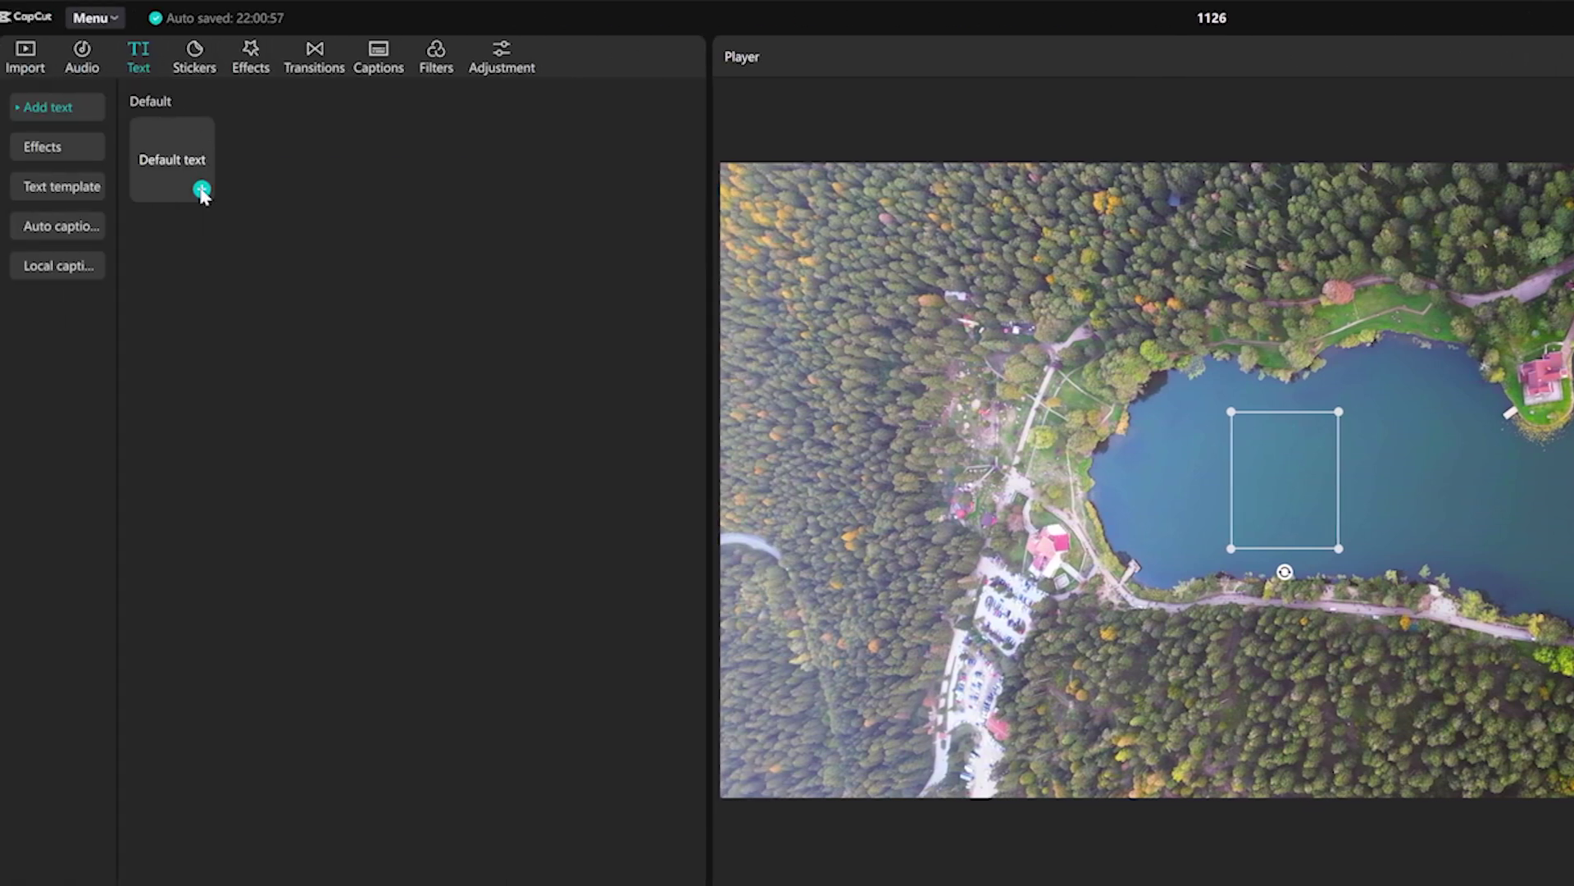
Add a letter O text clip above the numbers spanning the whole countdown, enlarged and centred as a ring around the number.
left_click(201, 191)
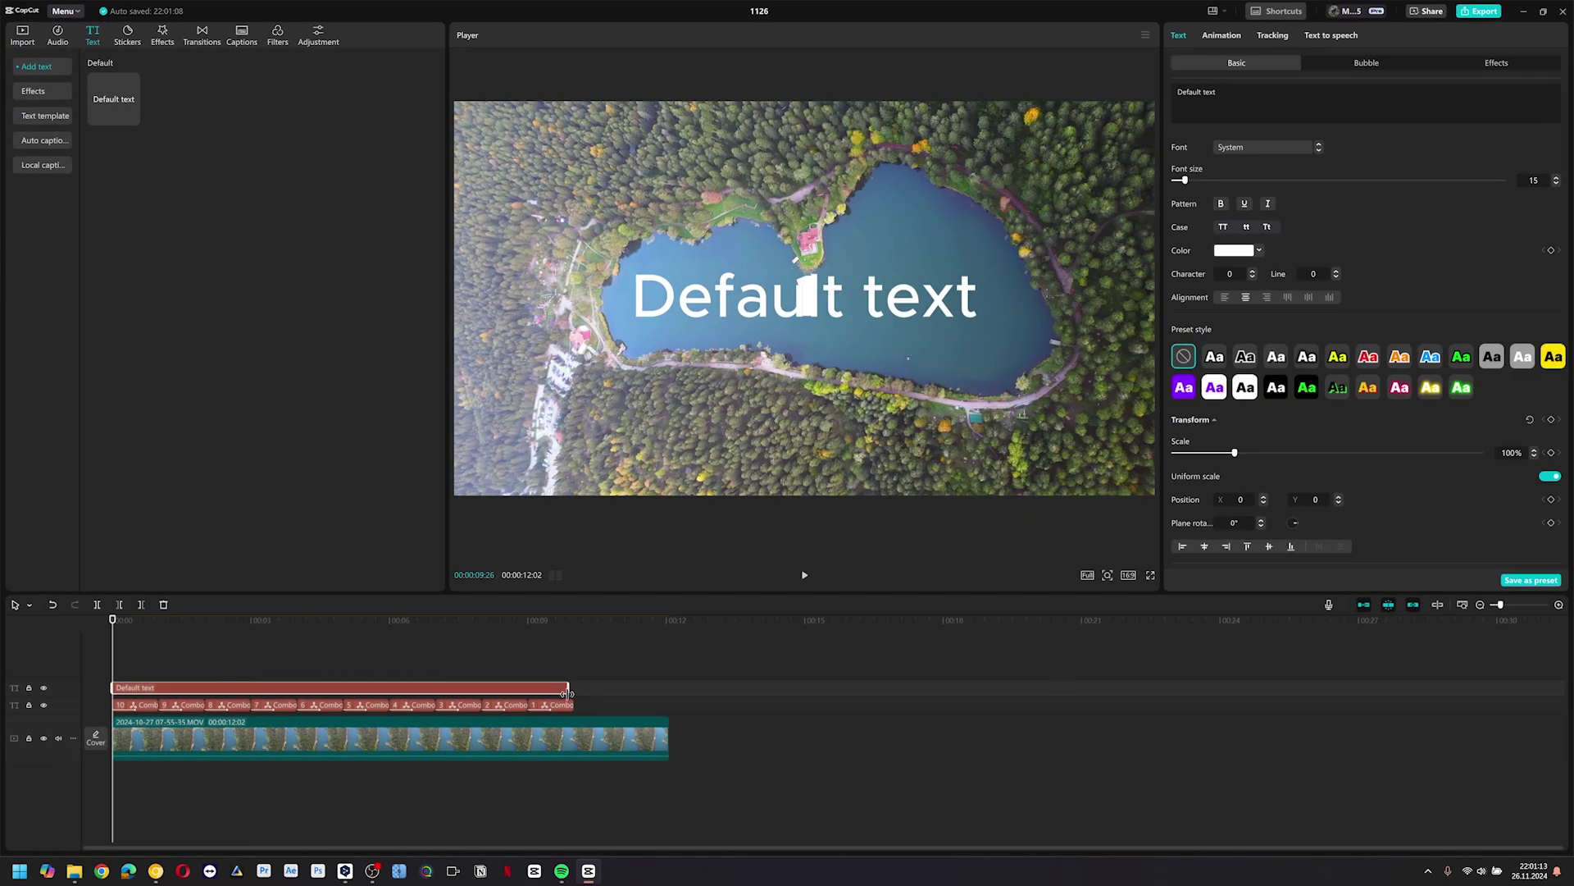
left_click_drag(566, 693, 574, 694)
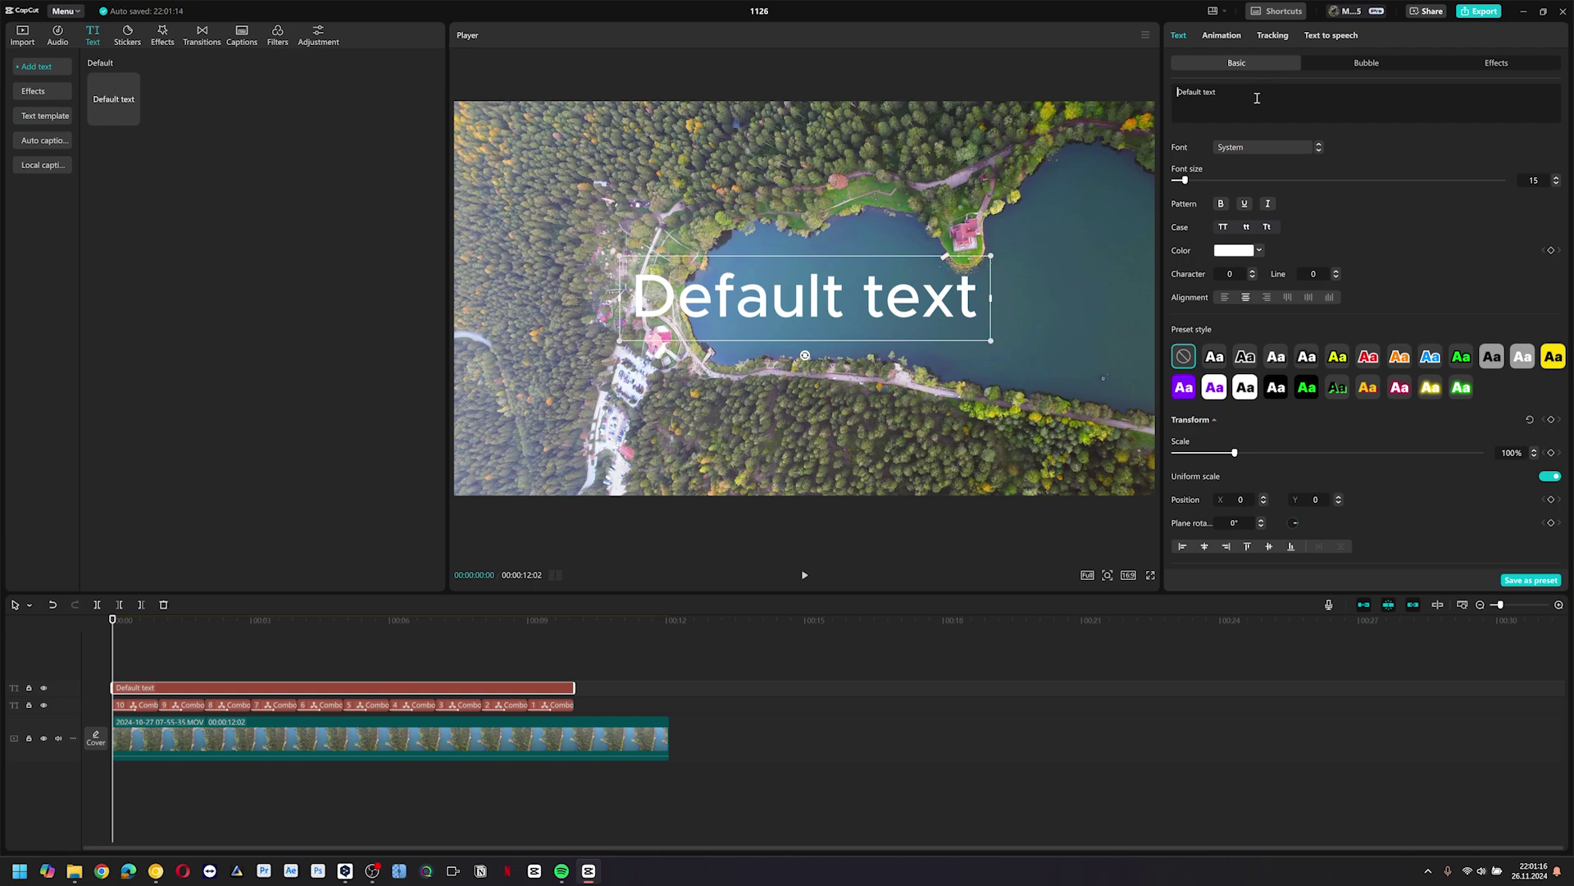
key("ctrl+a")
type("o")
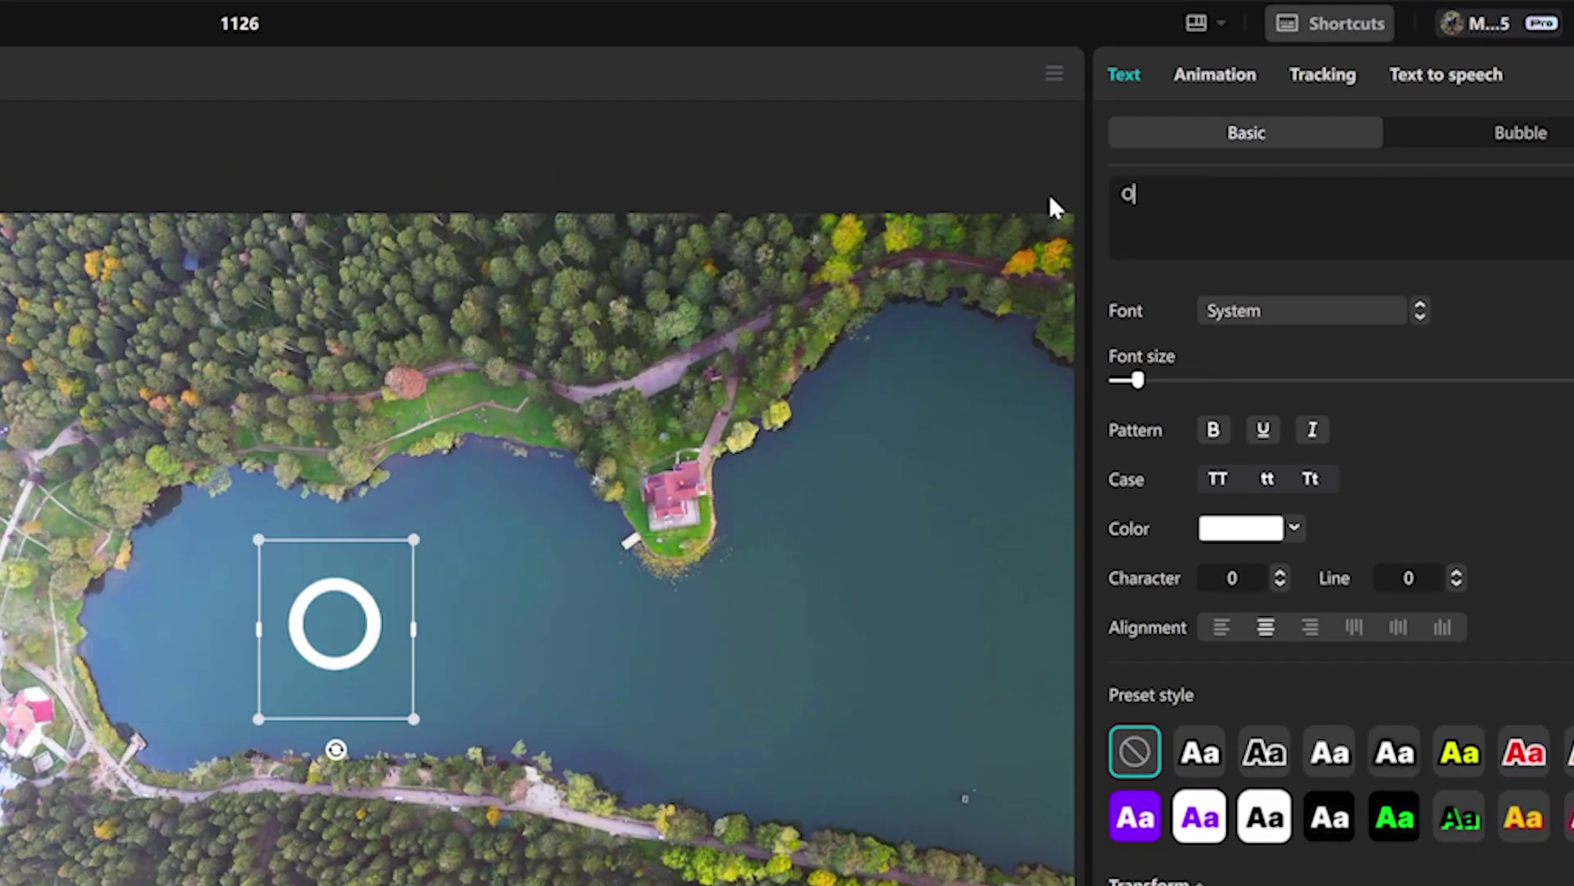
left_click_drag(414, 721, 598, 790)
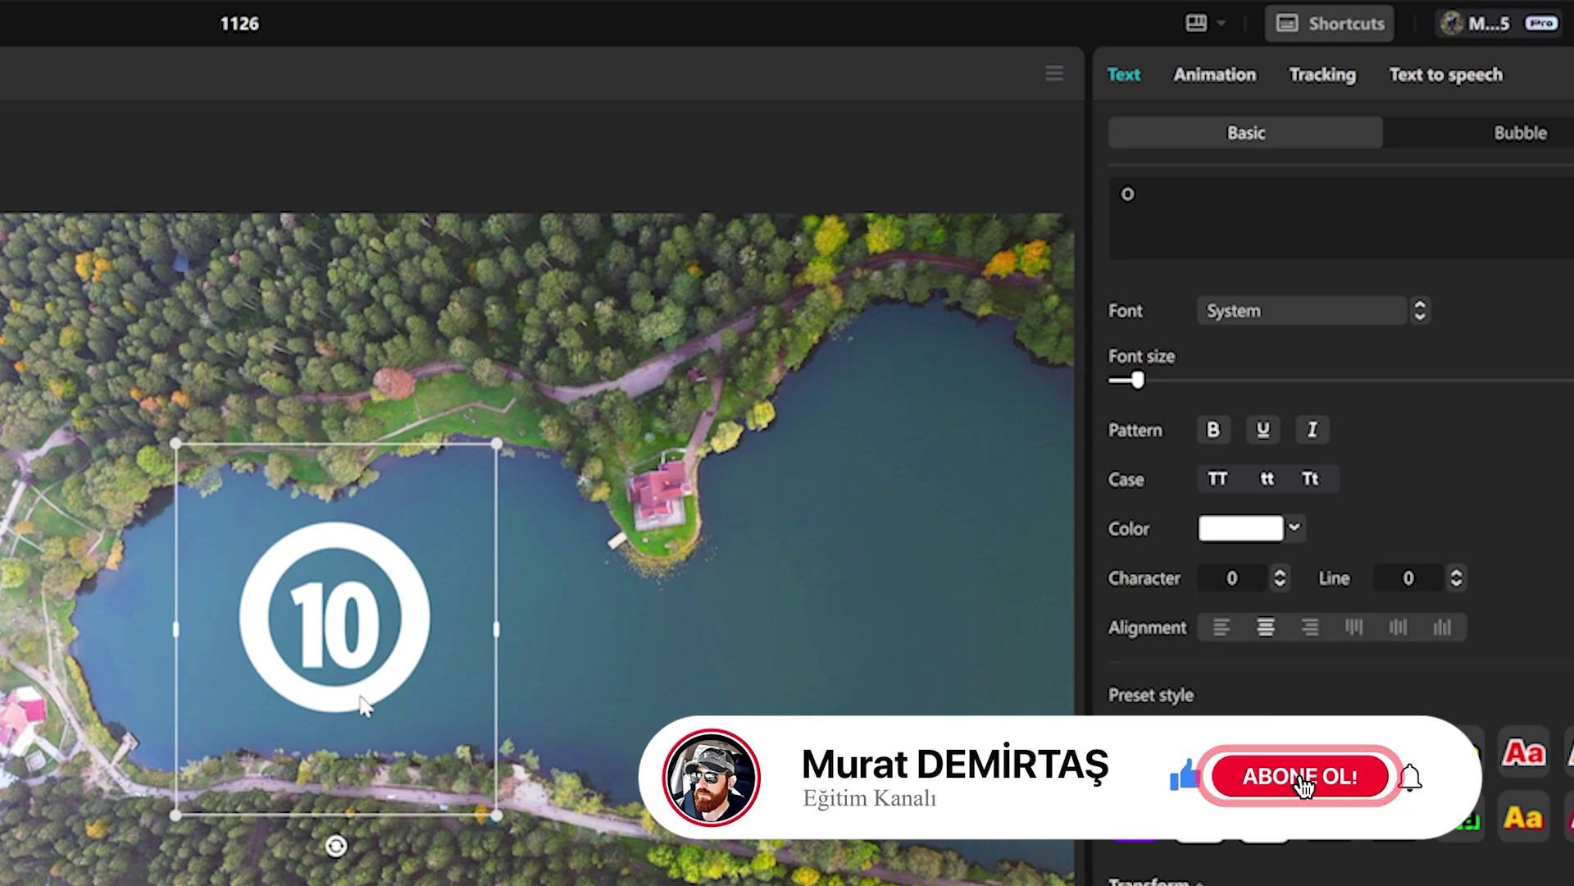
left_click_drag(363, 704, 357, 710)
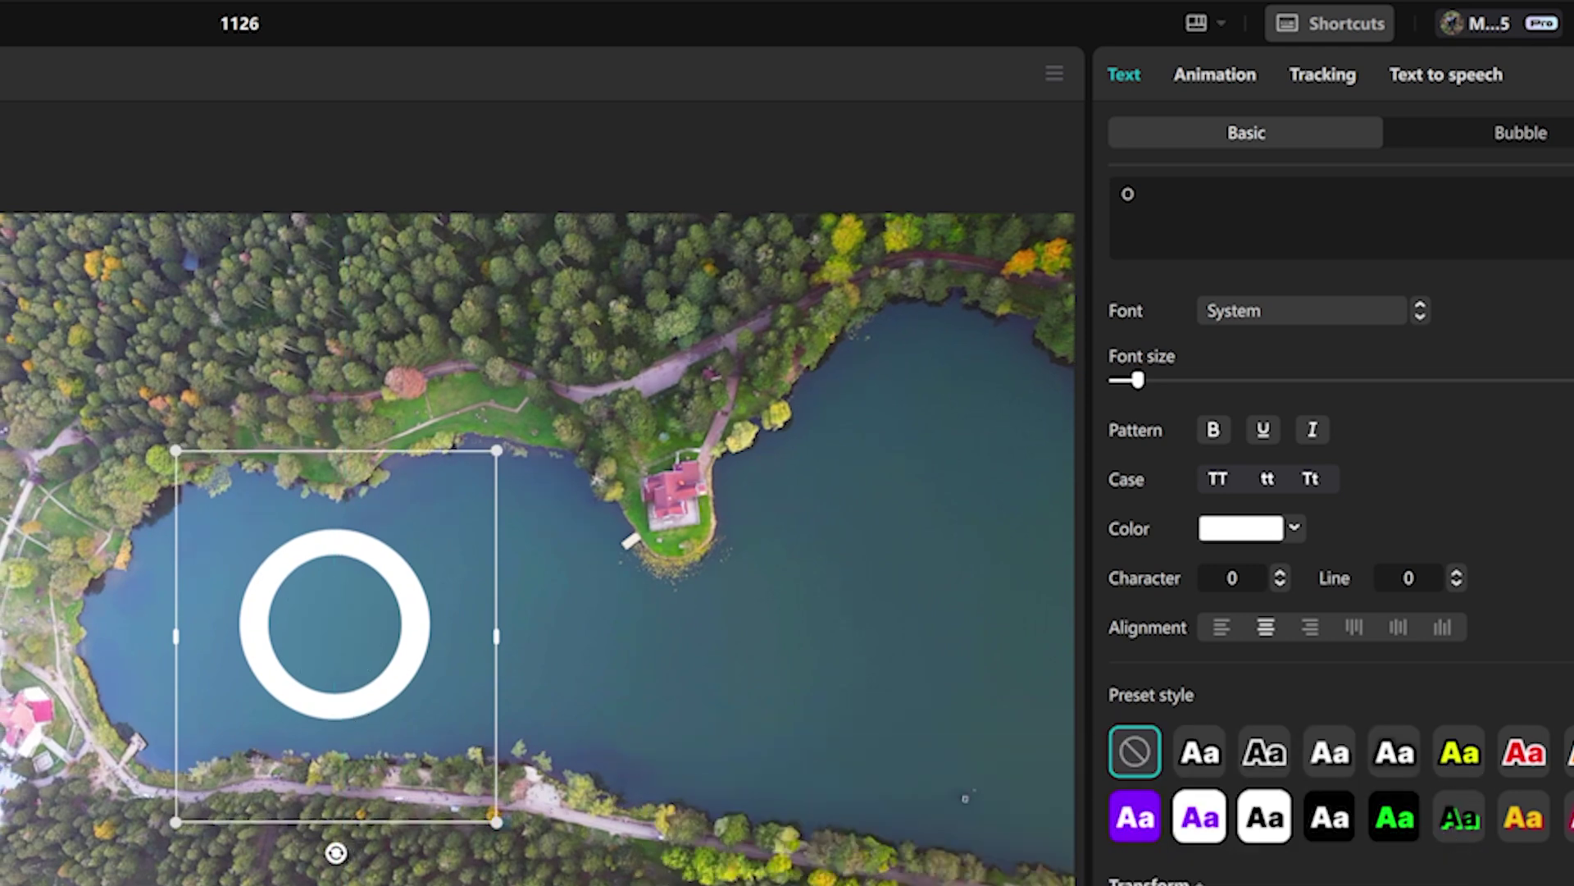
Apply the Clock wipe entrance animation to the O text with a duration of 10.0 s.
left_click(1230, 80)
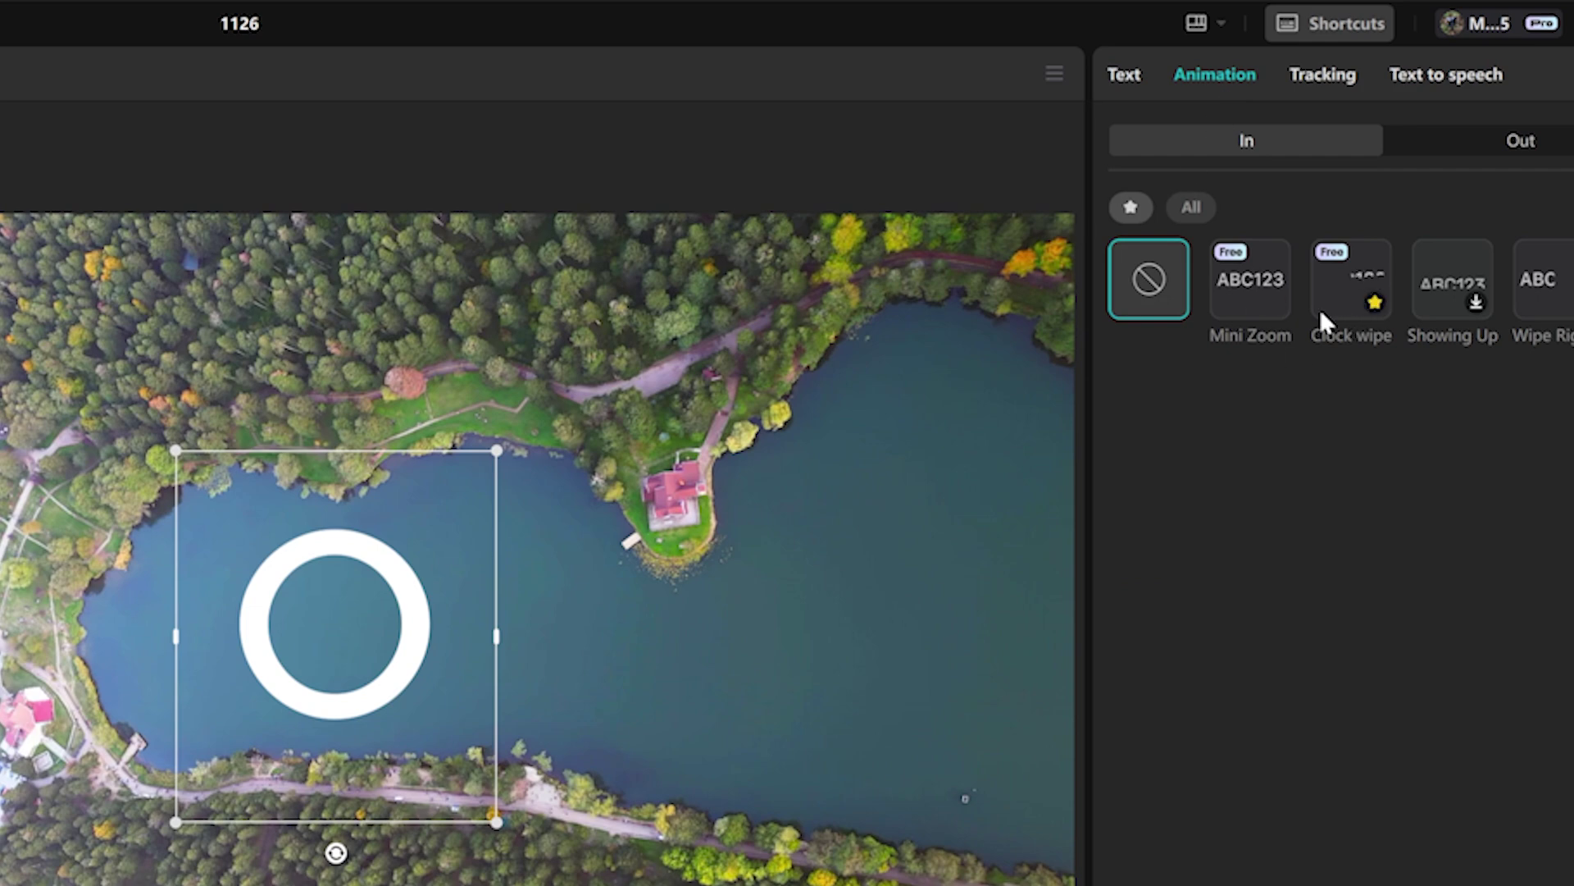
left_click(1351, 324)
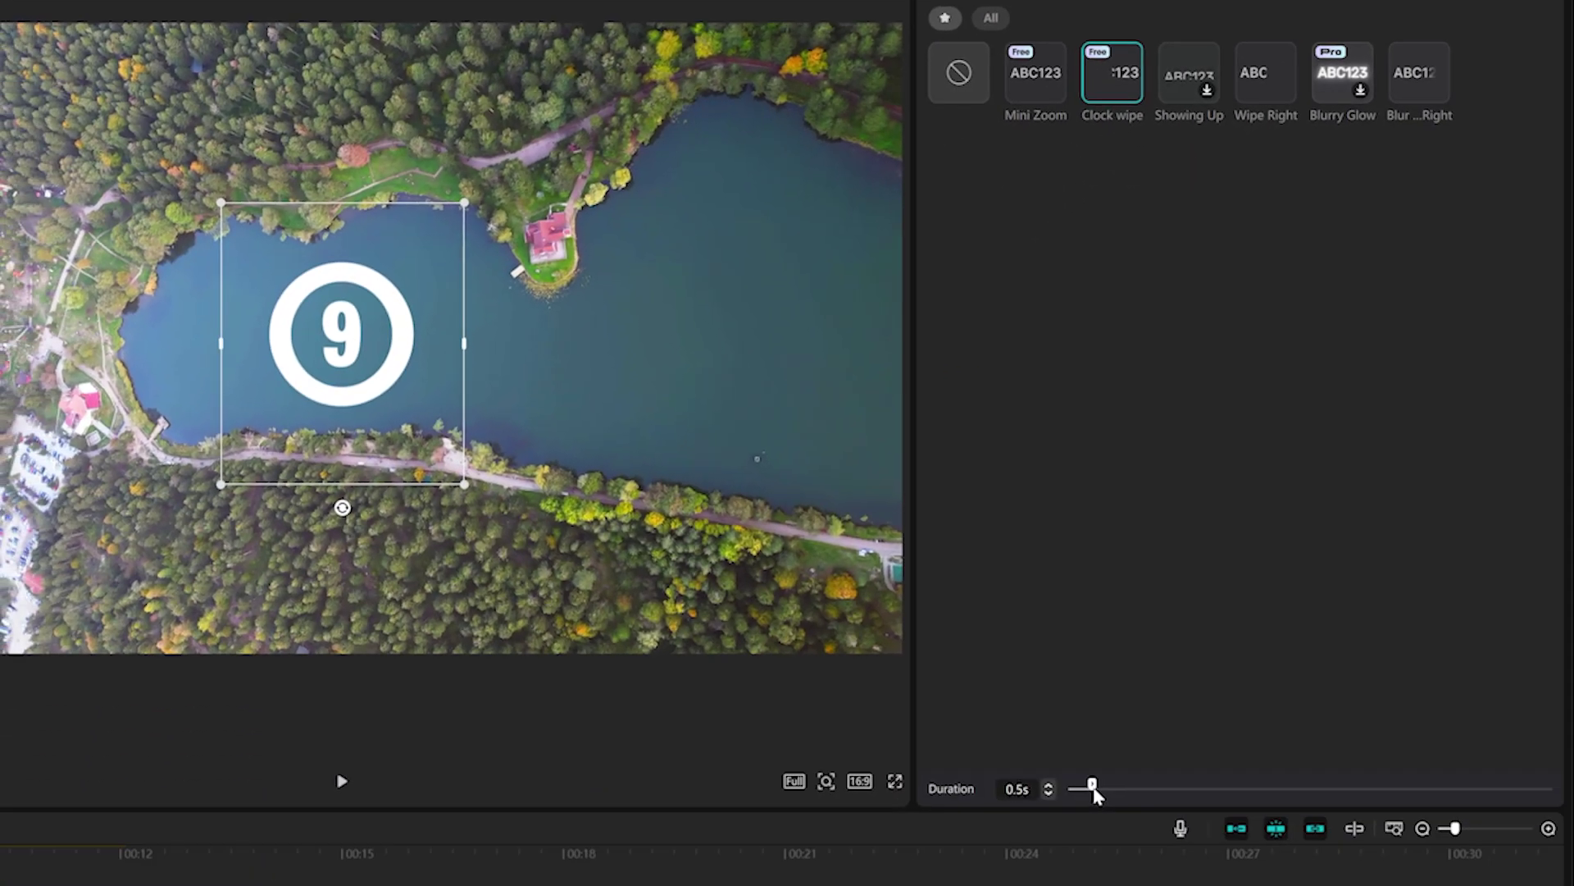
left_click_drag(1090, 787, 1150, 787)
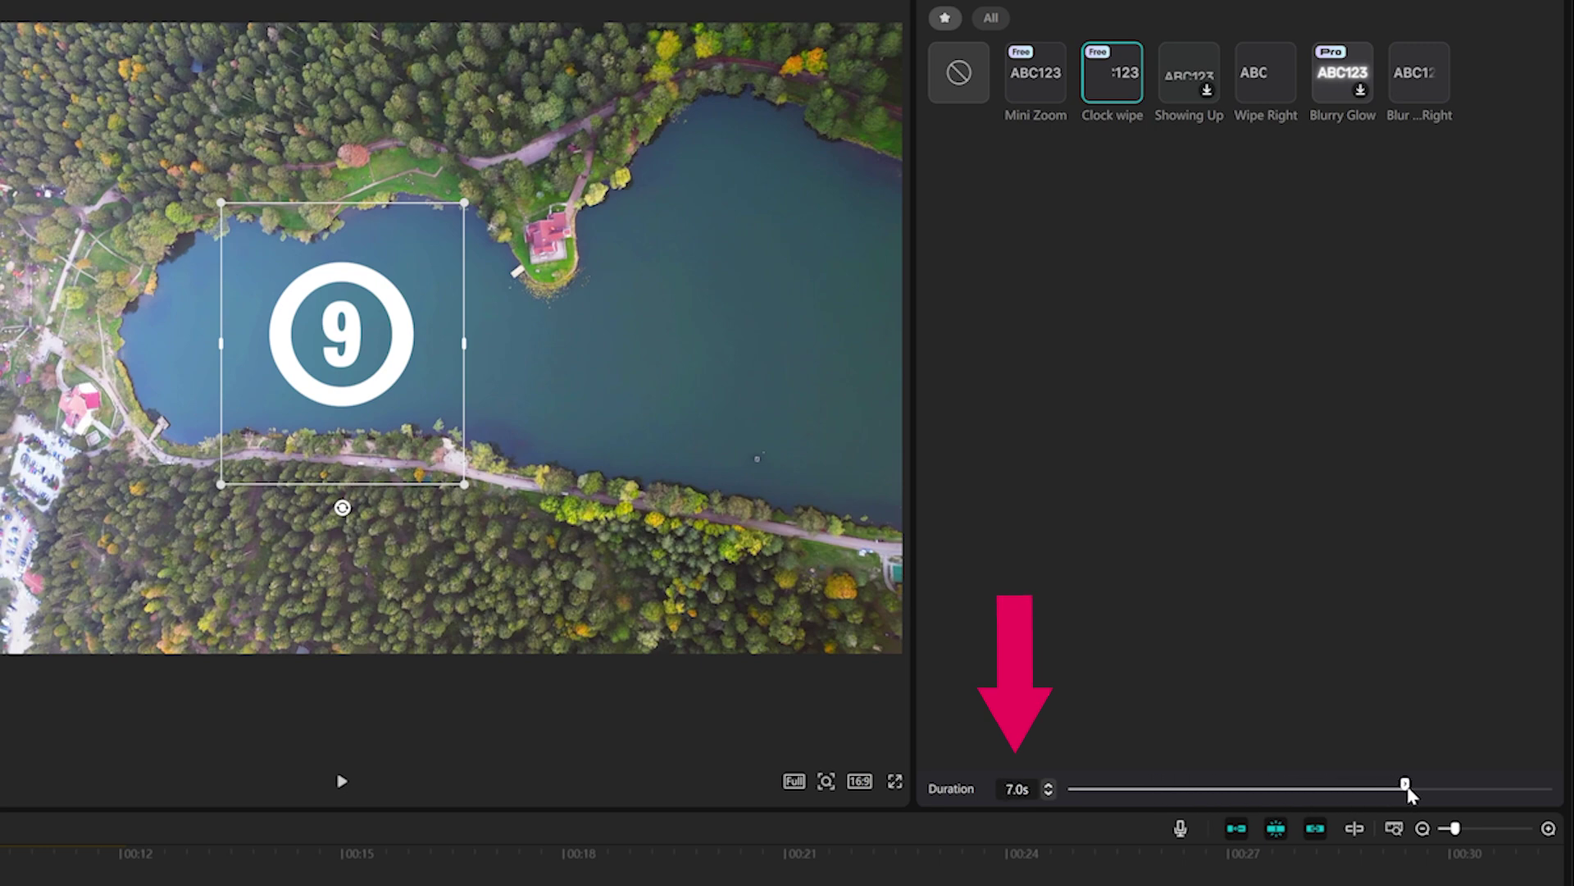
left_click_drag(1437, 793, 1552, 789)
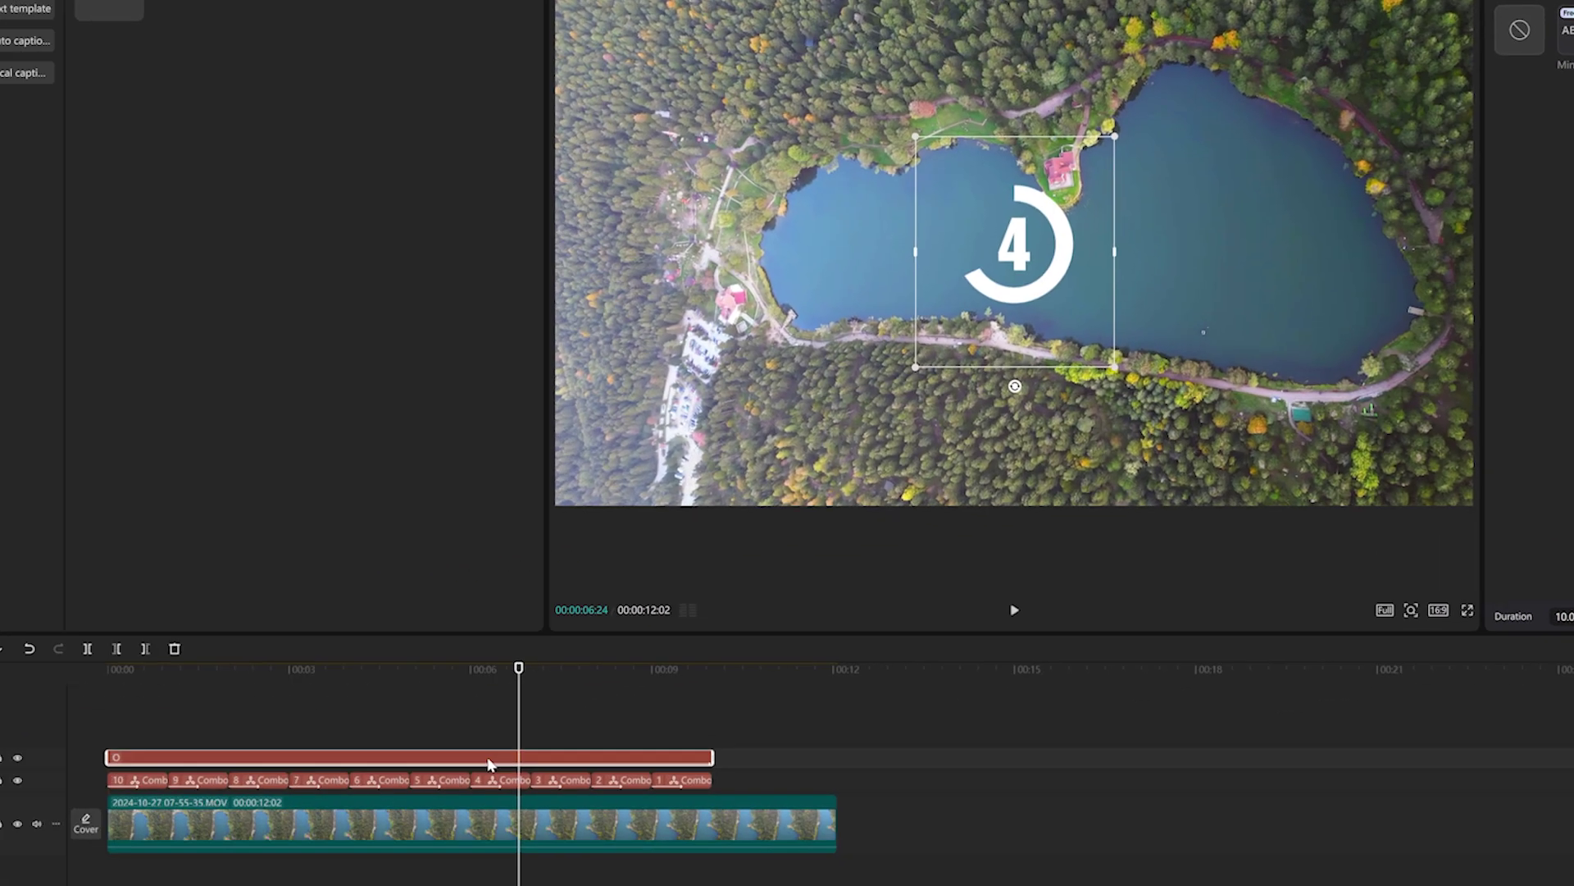
Turn the O text clip into a compound clip and reverse it.
right_click(487, 758)
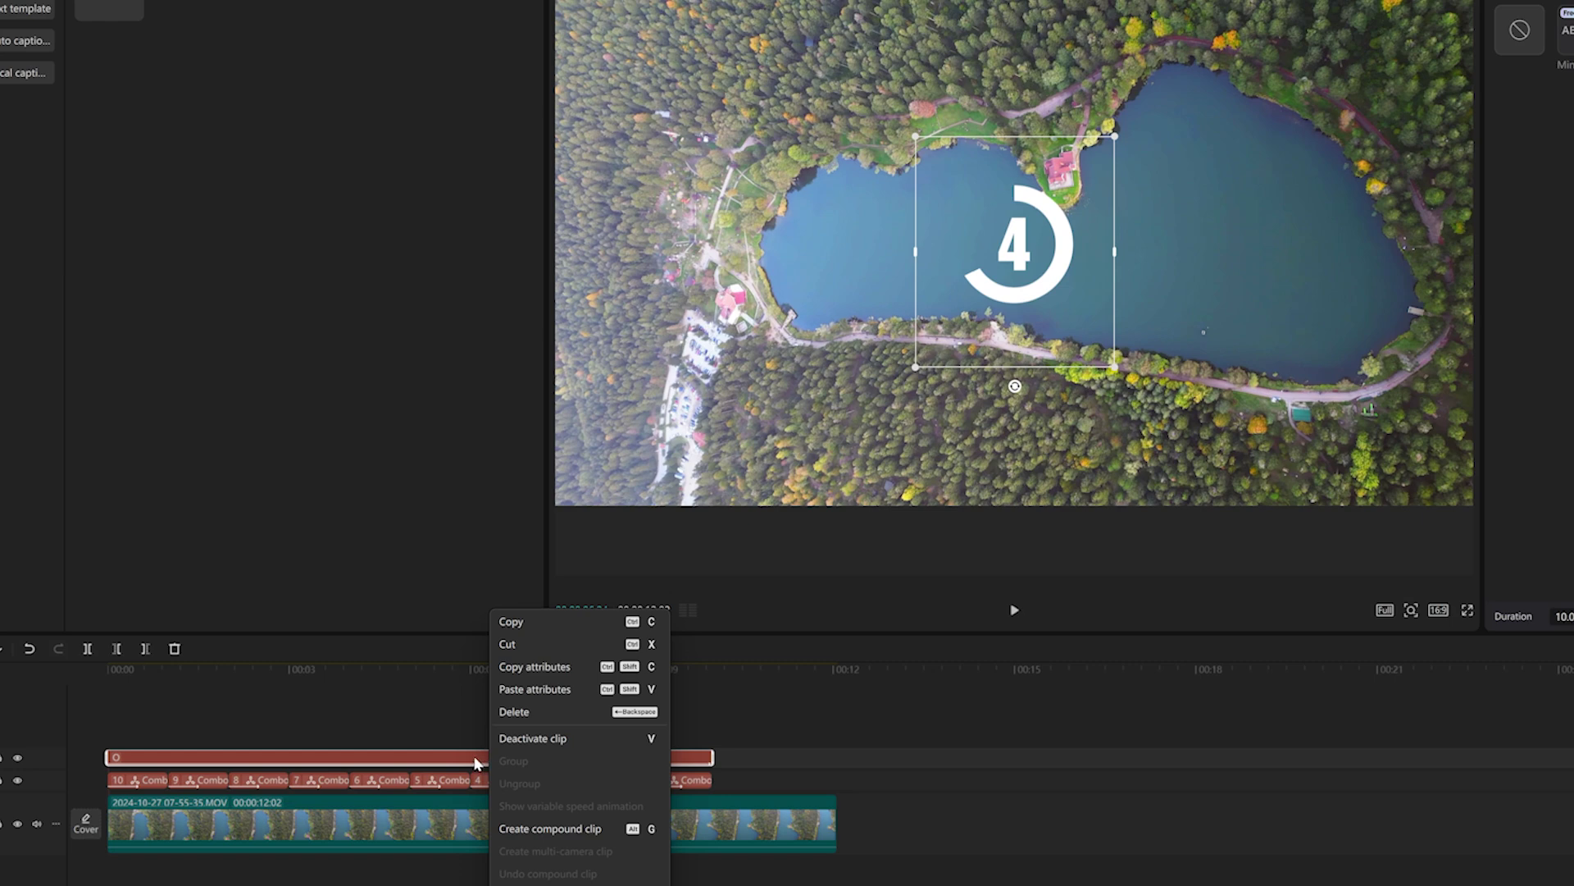
left_click(564, 829)
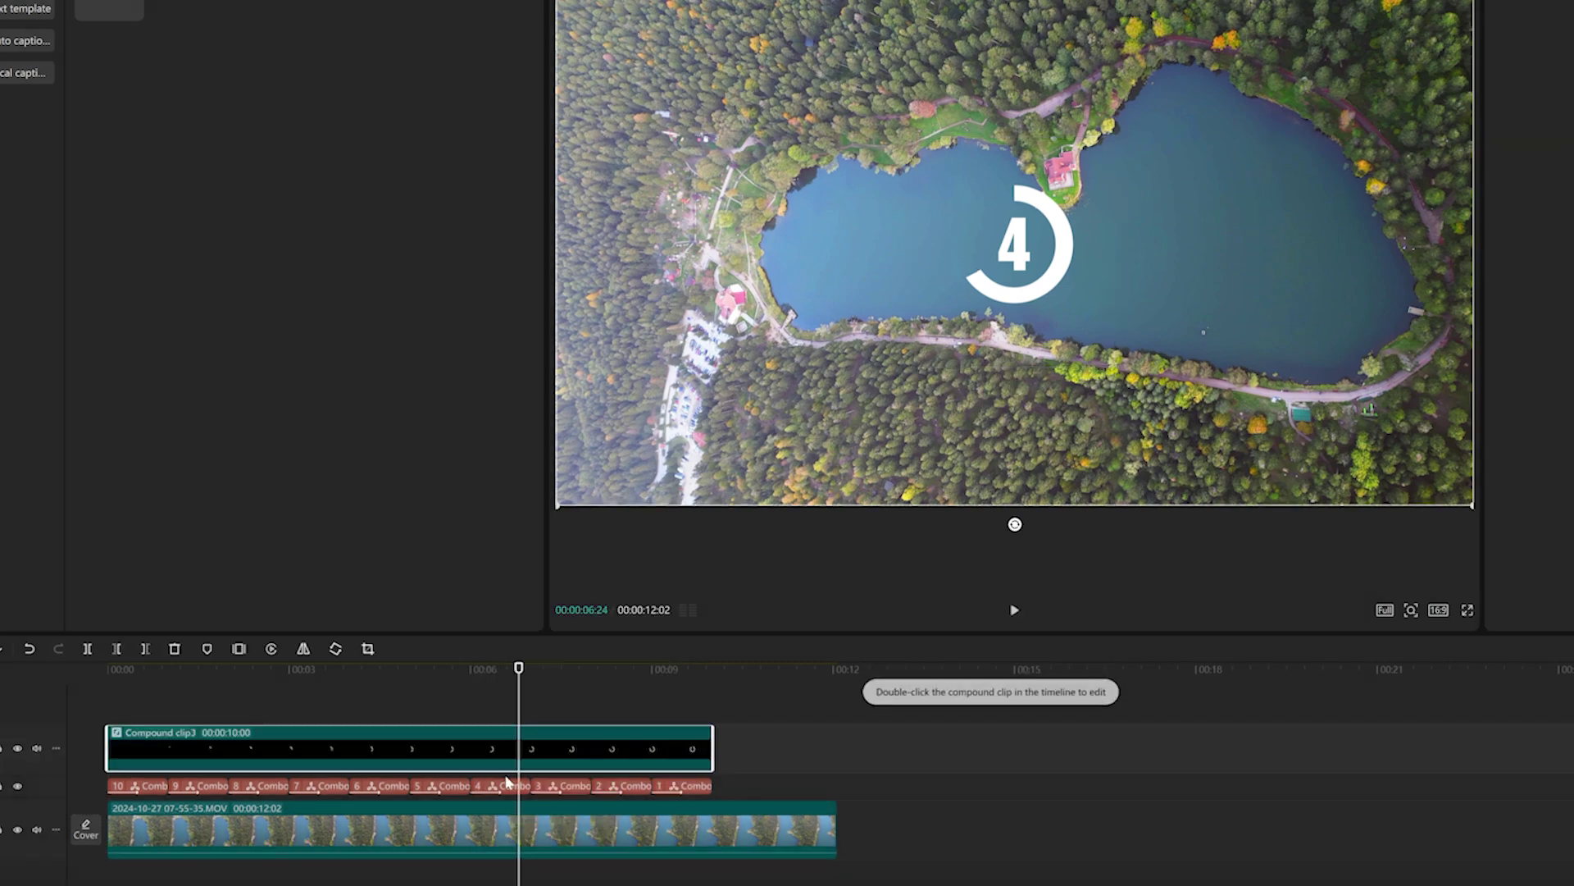
left_click(272, 648)
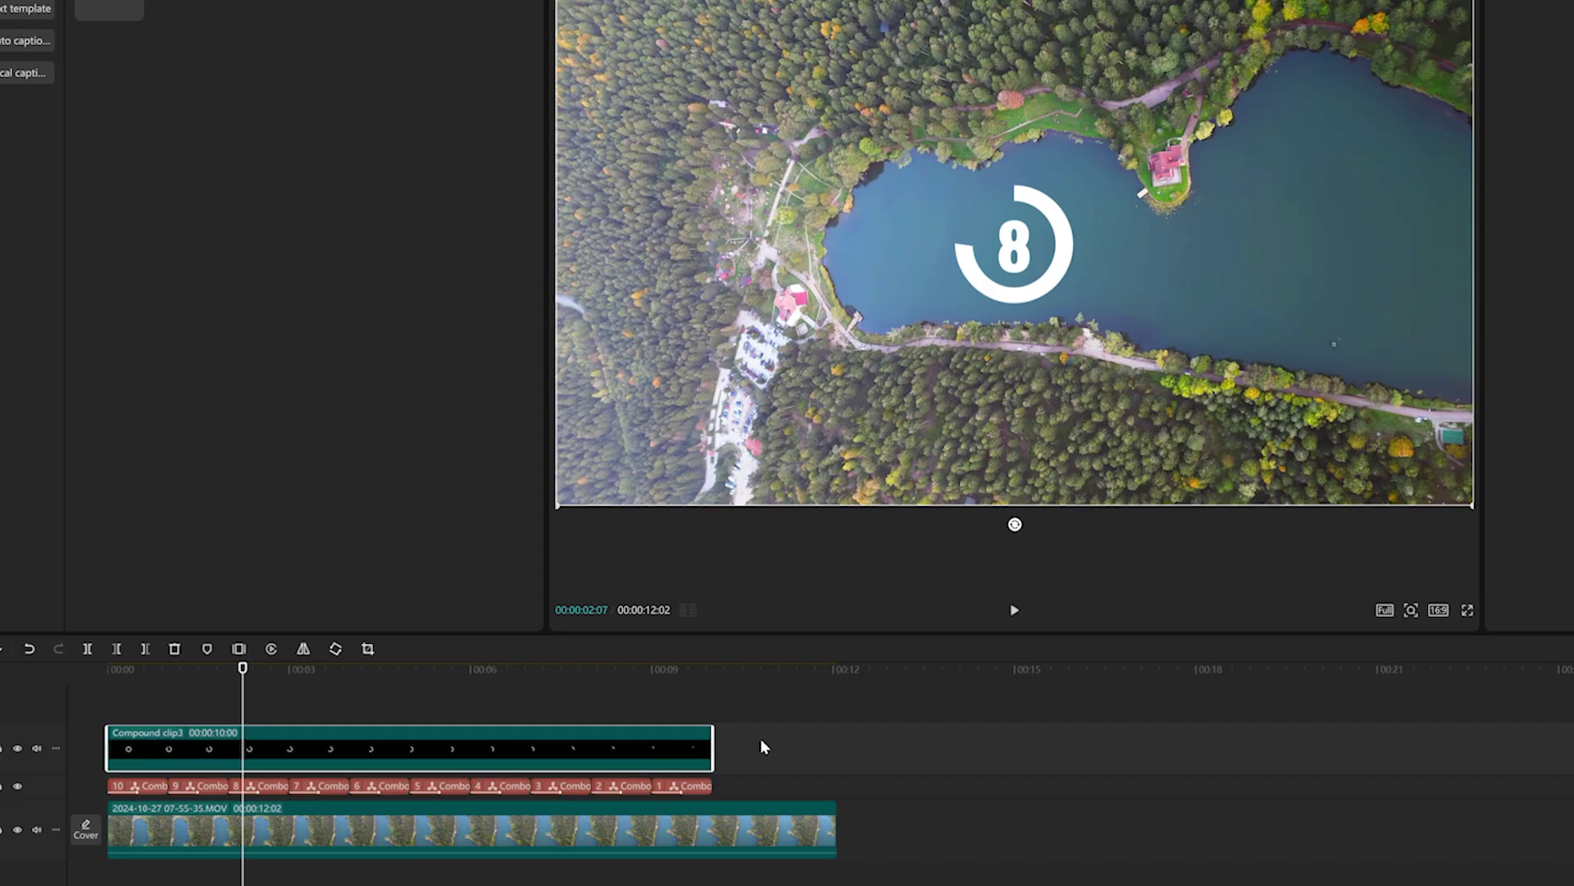
Combine the reversed ring clip and all number clips into one compound clip.
left_click_drag(760, 738, 104, 782)
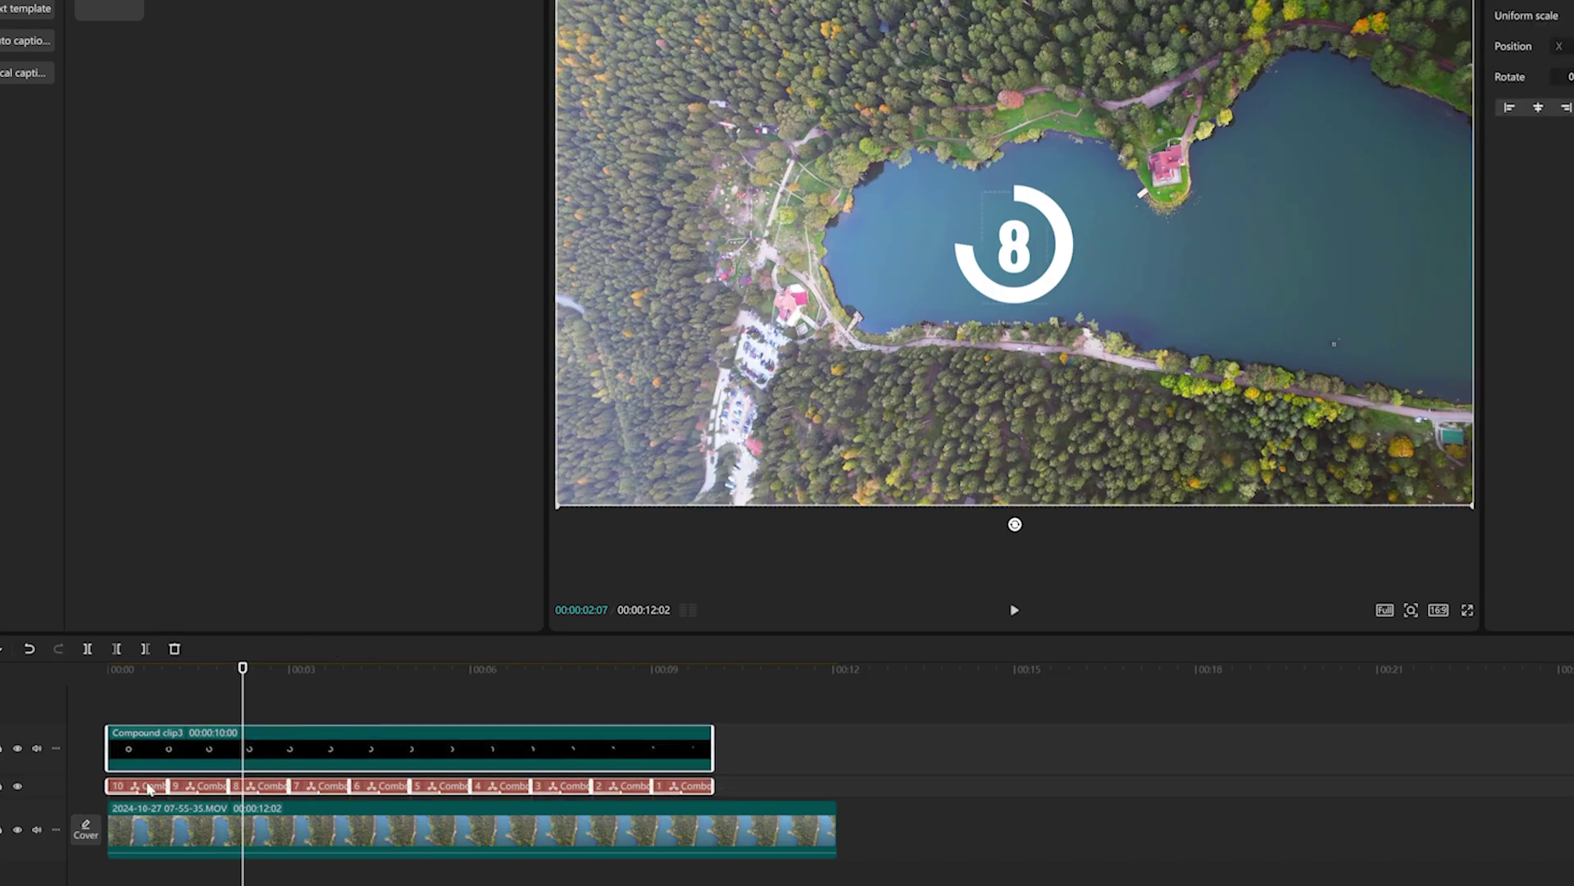
right_click(187, 745)
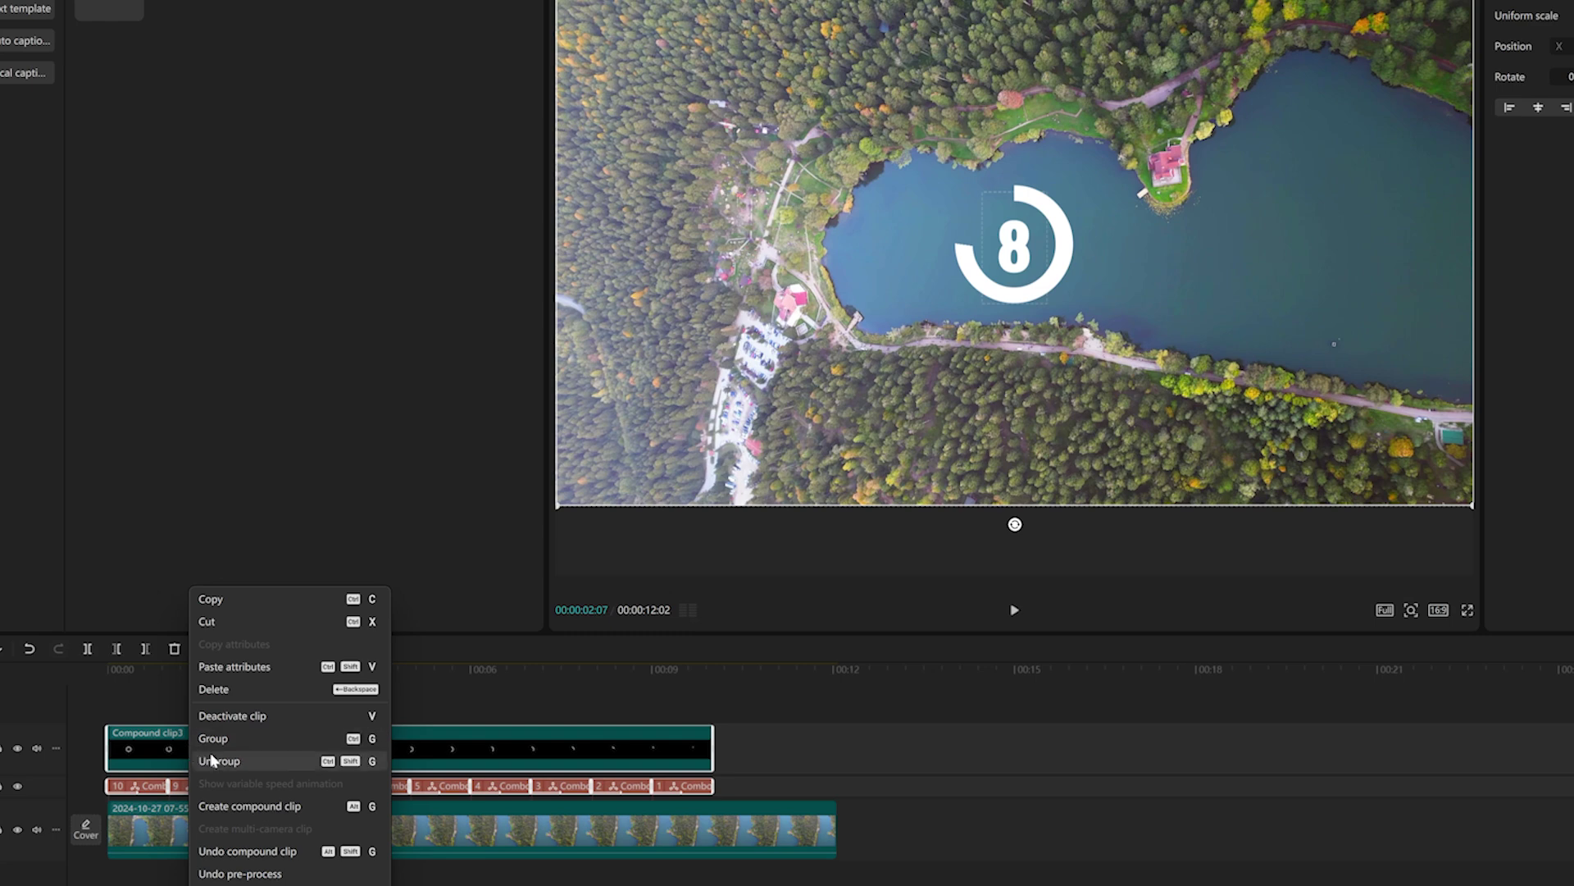
left_click(249, 807)
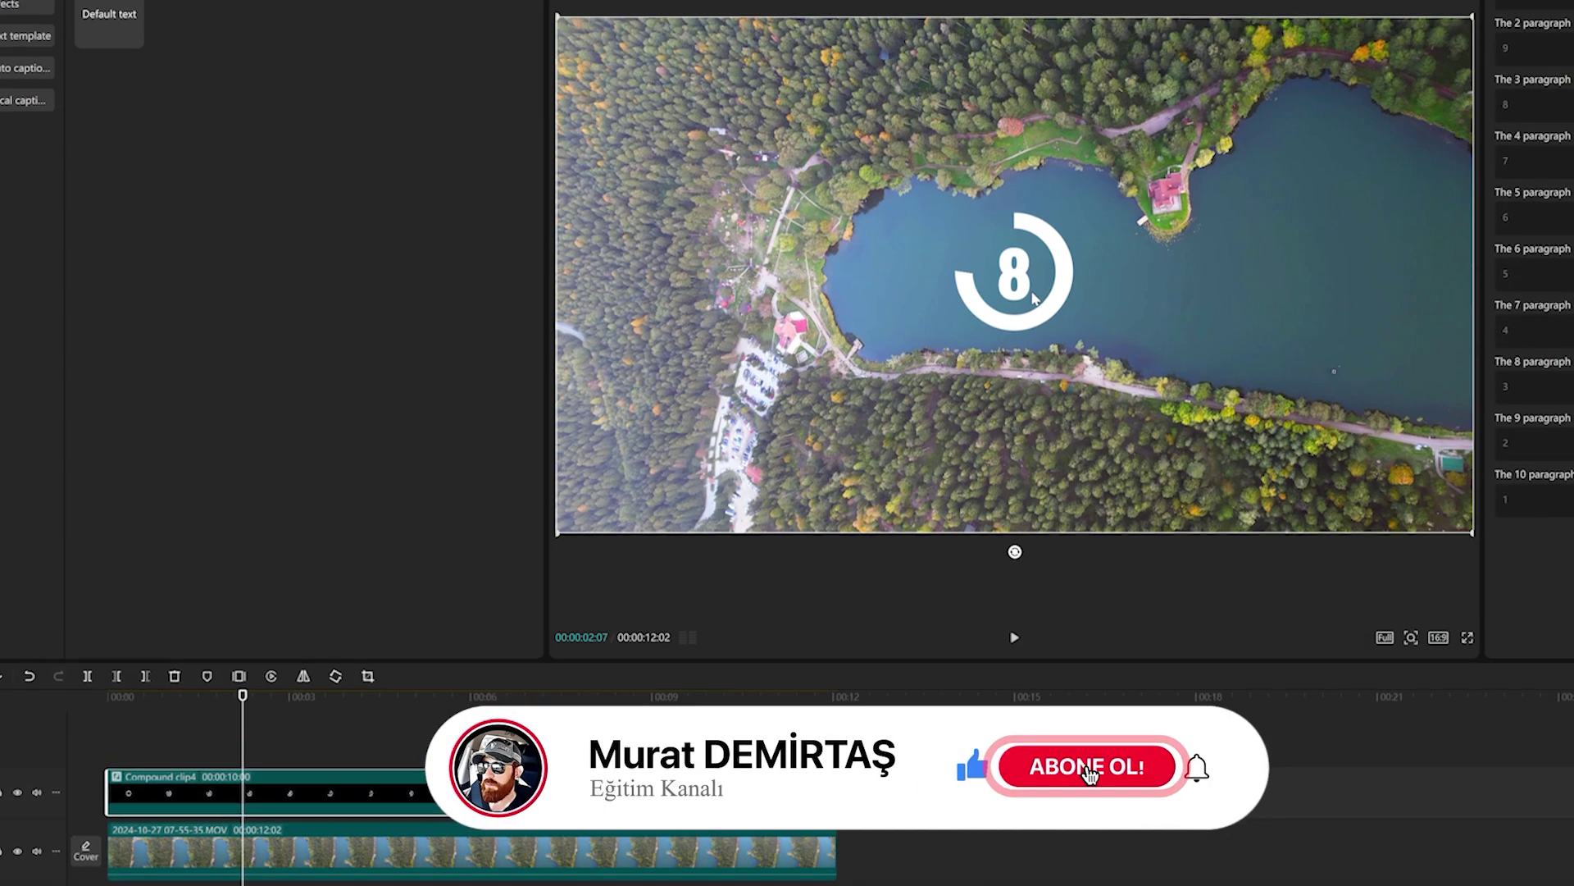
Move the countdown to the upper-left corner of the video frame and play the result from the start.
left_click_drag(1037, 328, 654, 162)
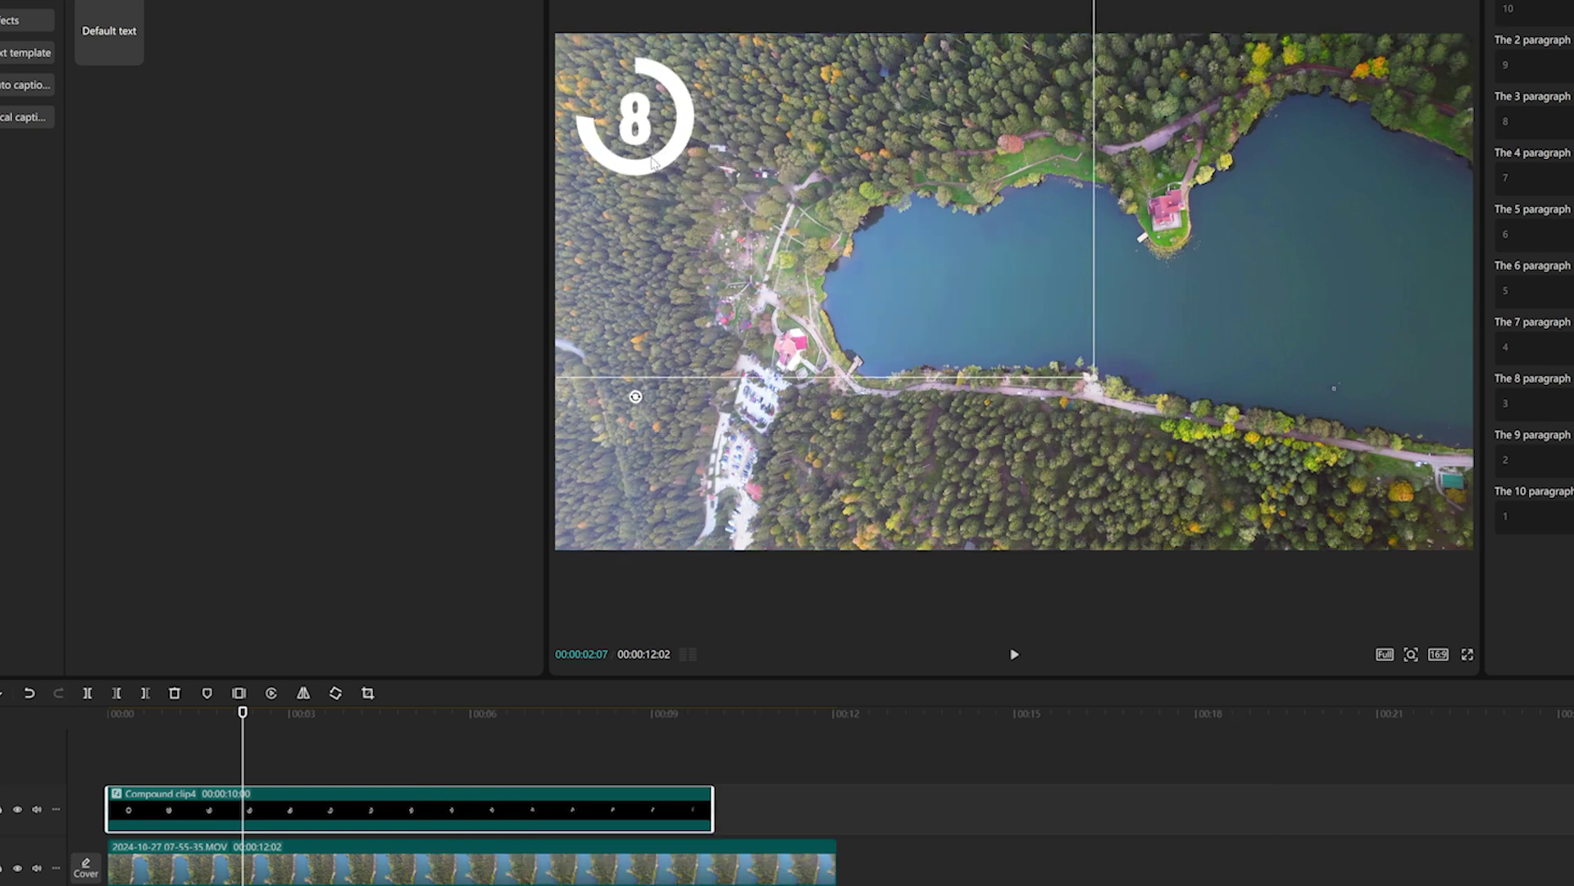
left_click_drag(237, 749, 83, 721)
key("space")
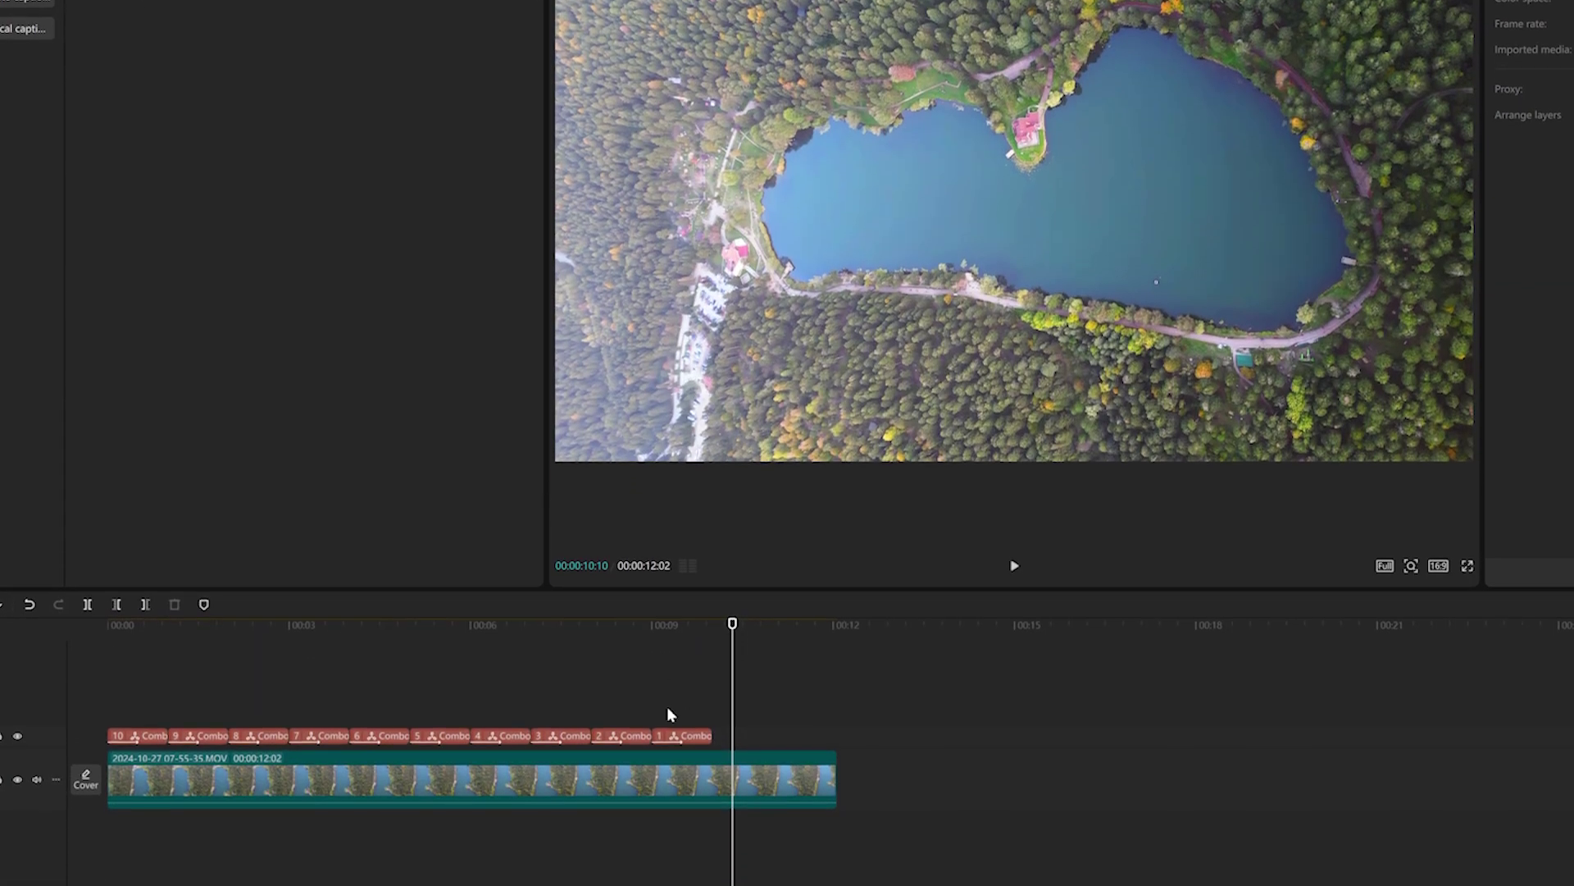
Search the stickers for Countdown, add the first green ring countdown sticker, and extend its clip to the end of the number clips.
left_click_drag(724, 639, 322, 680)
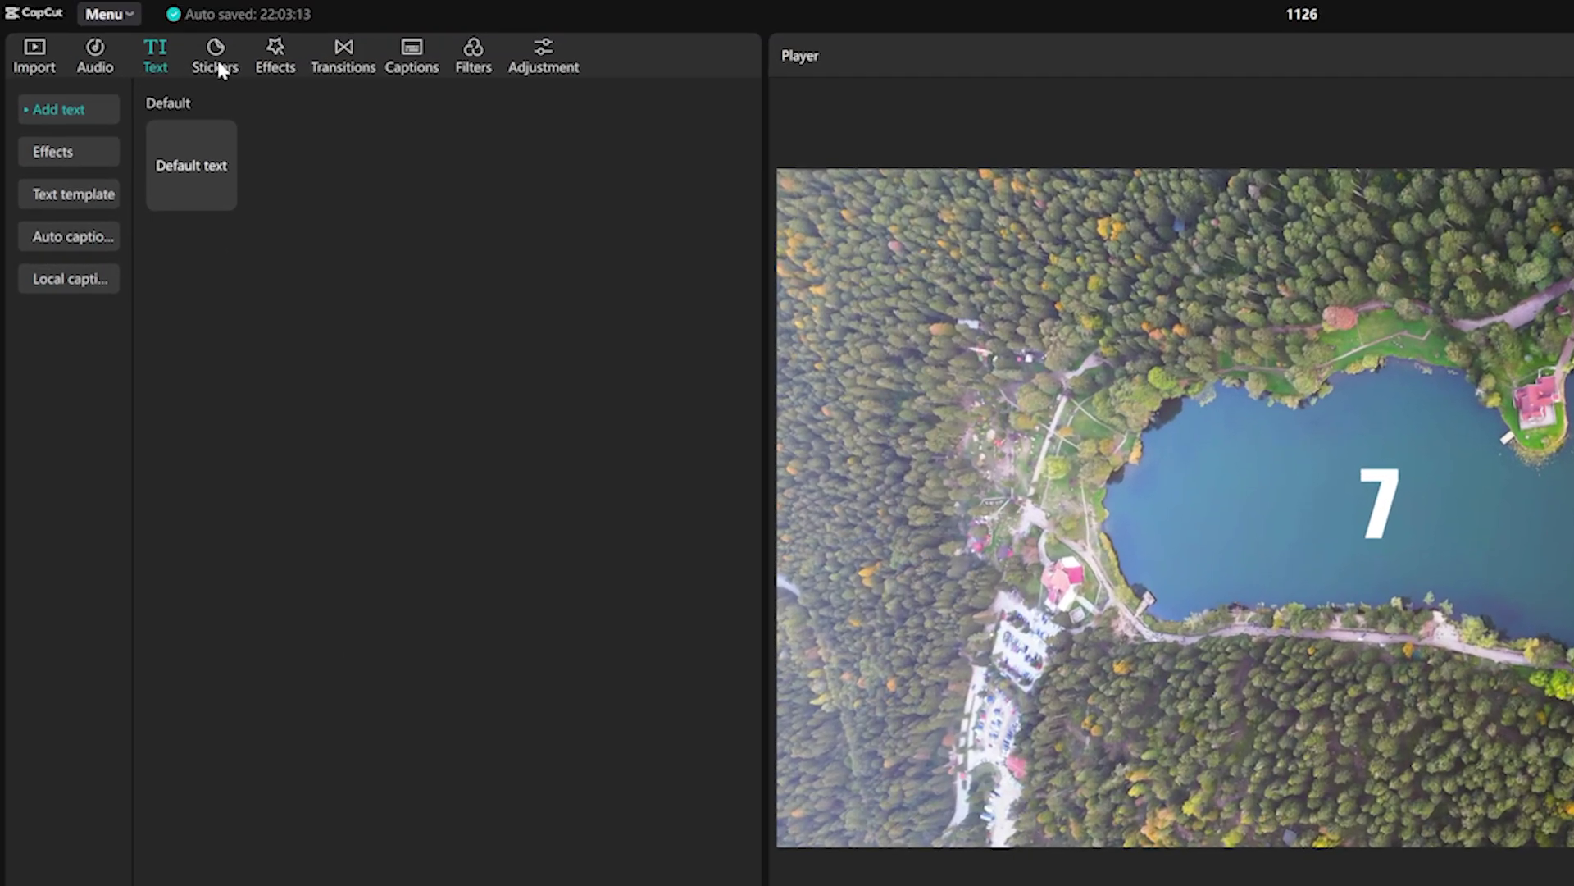
left_click(218, 59)
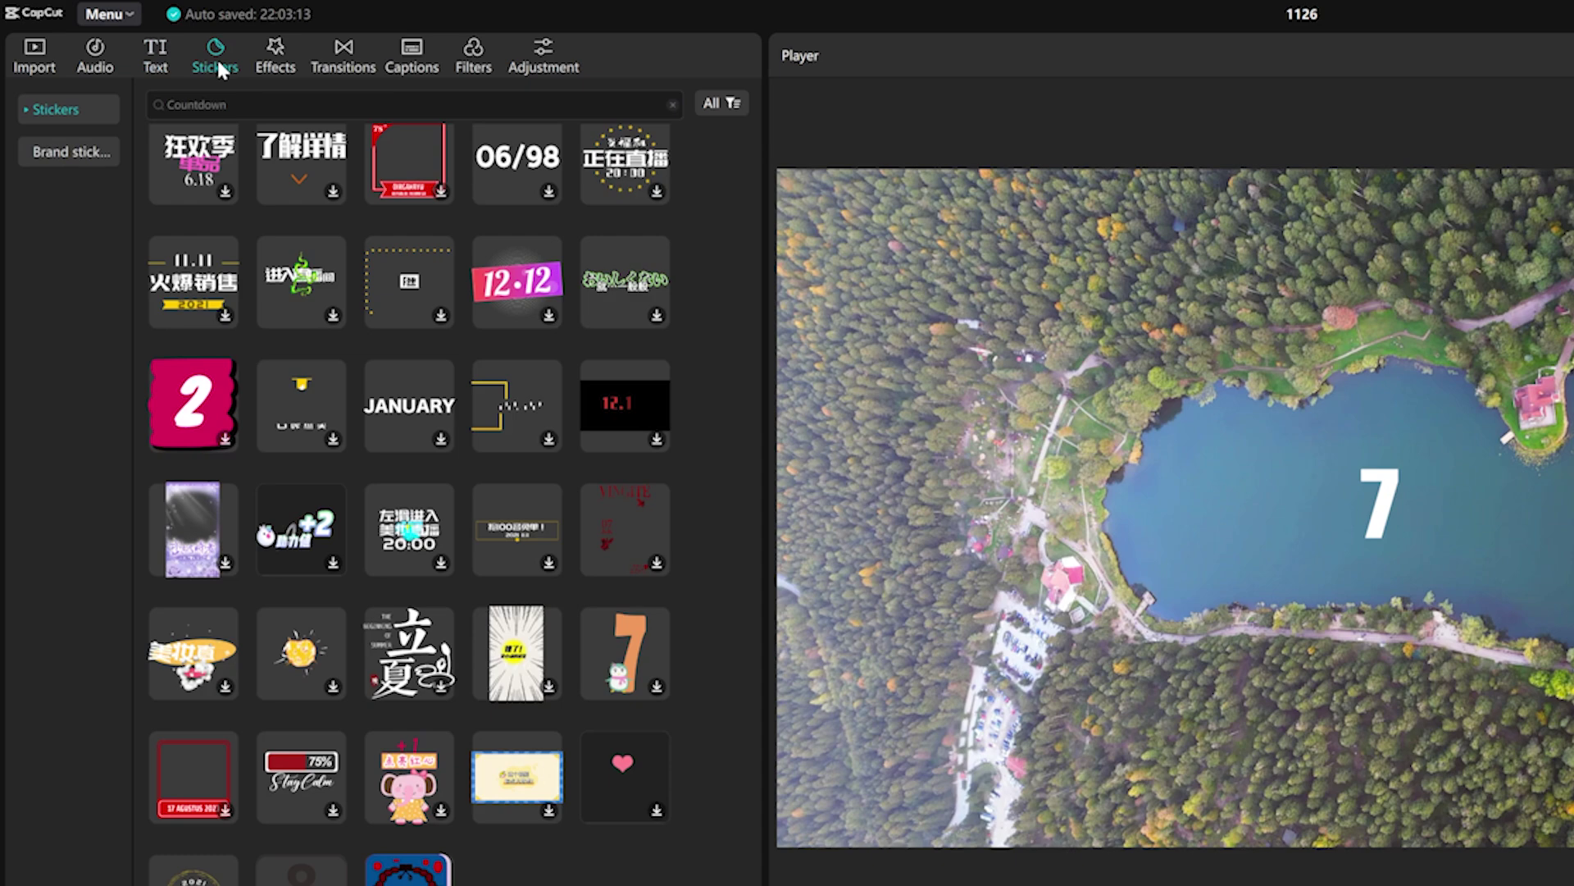
key("Return")
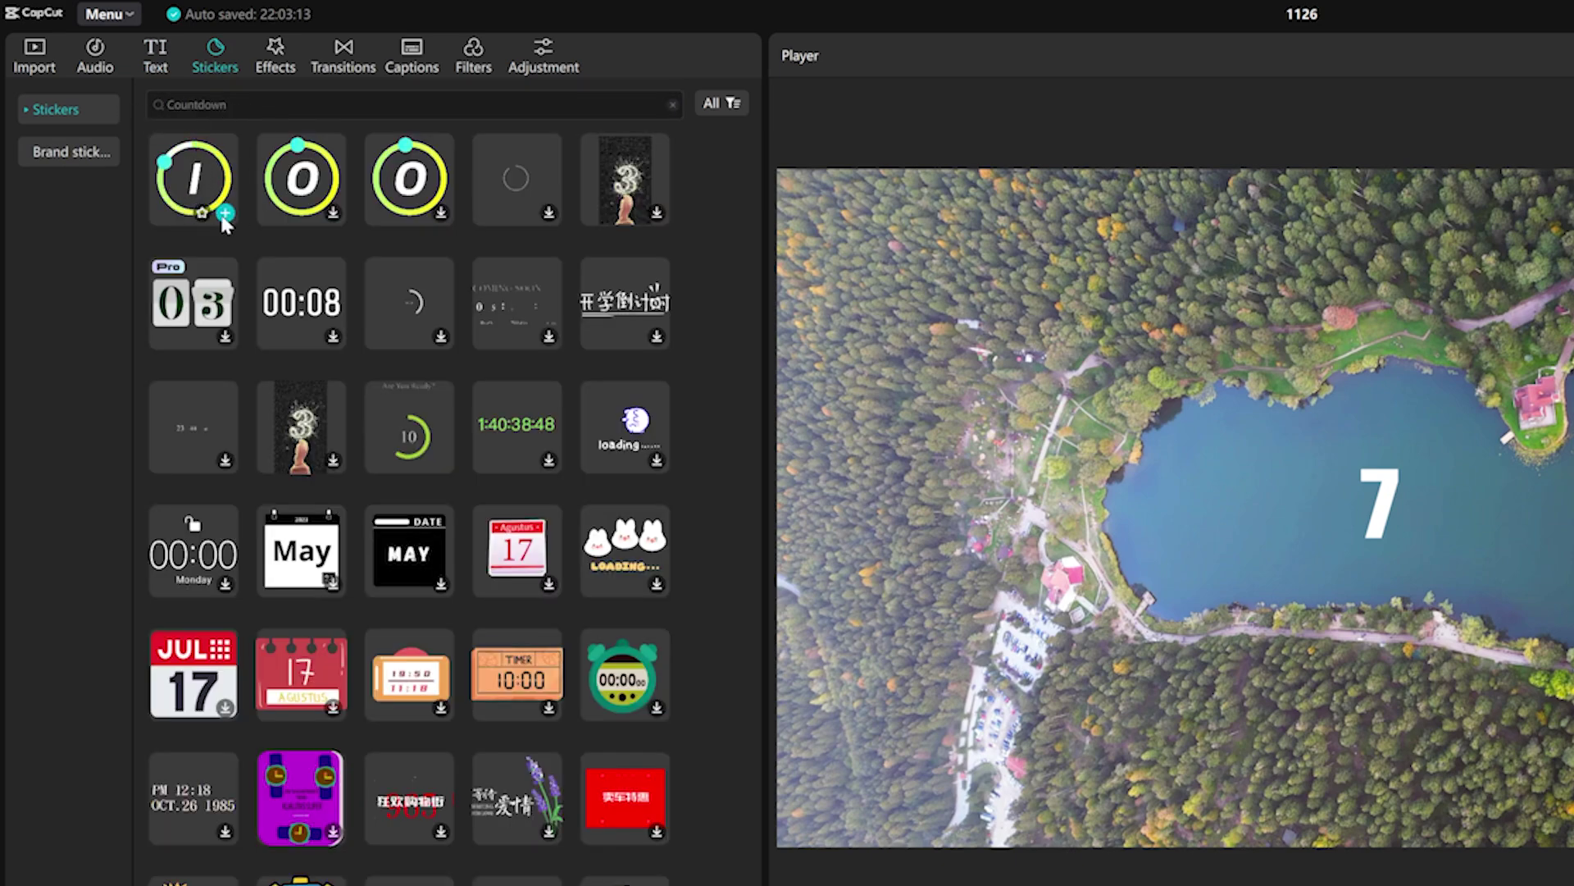
left_click(224, 214)
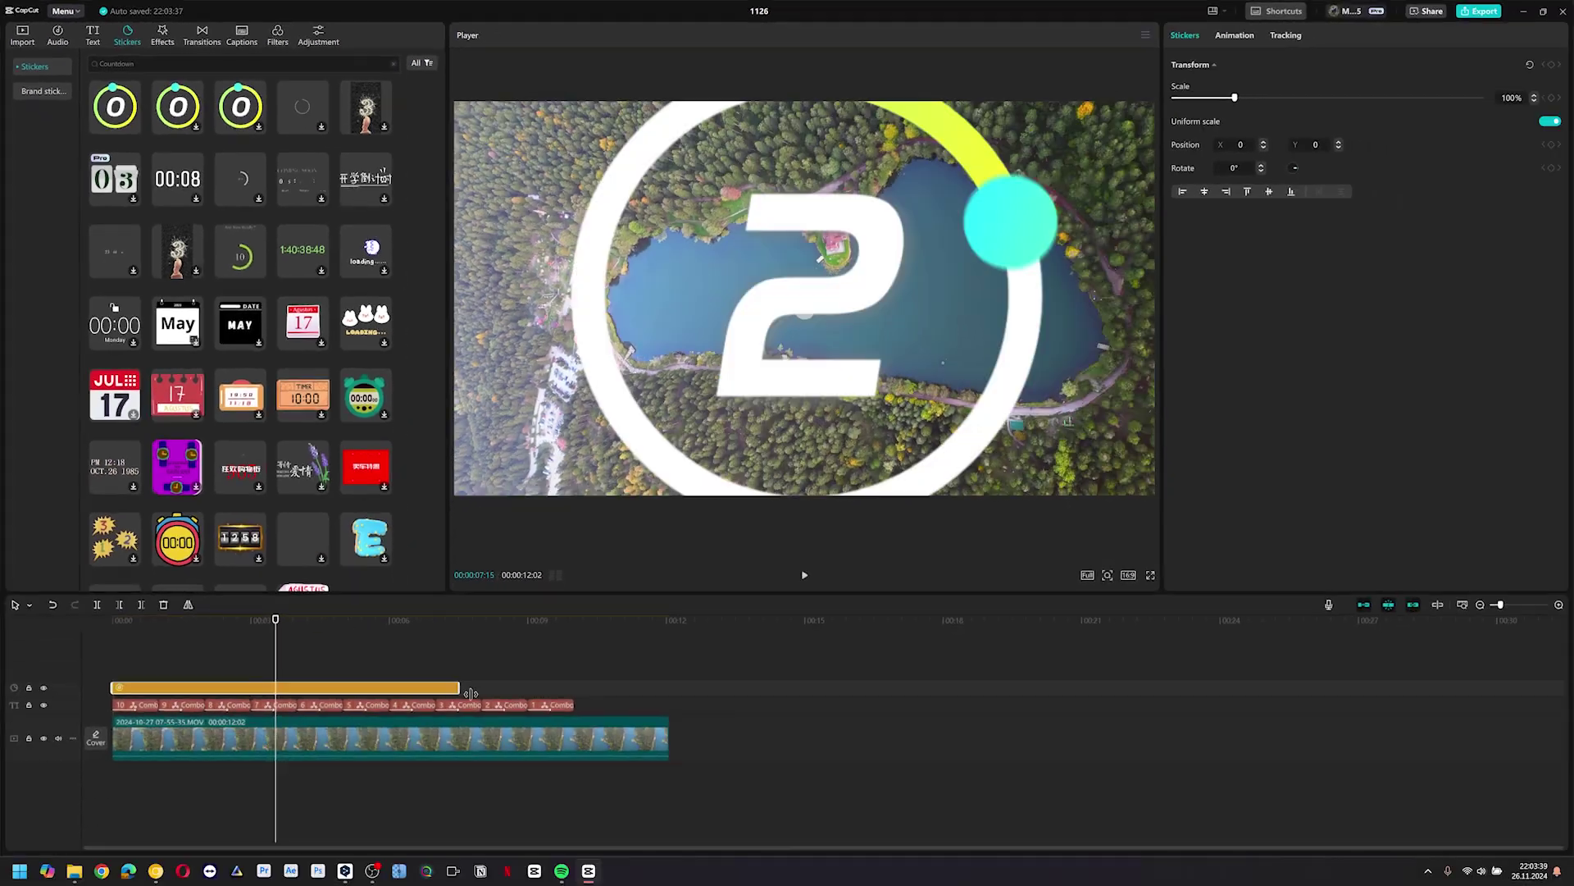
left_click_drag(470, 693, 574, 703)
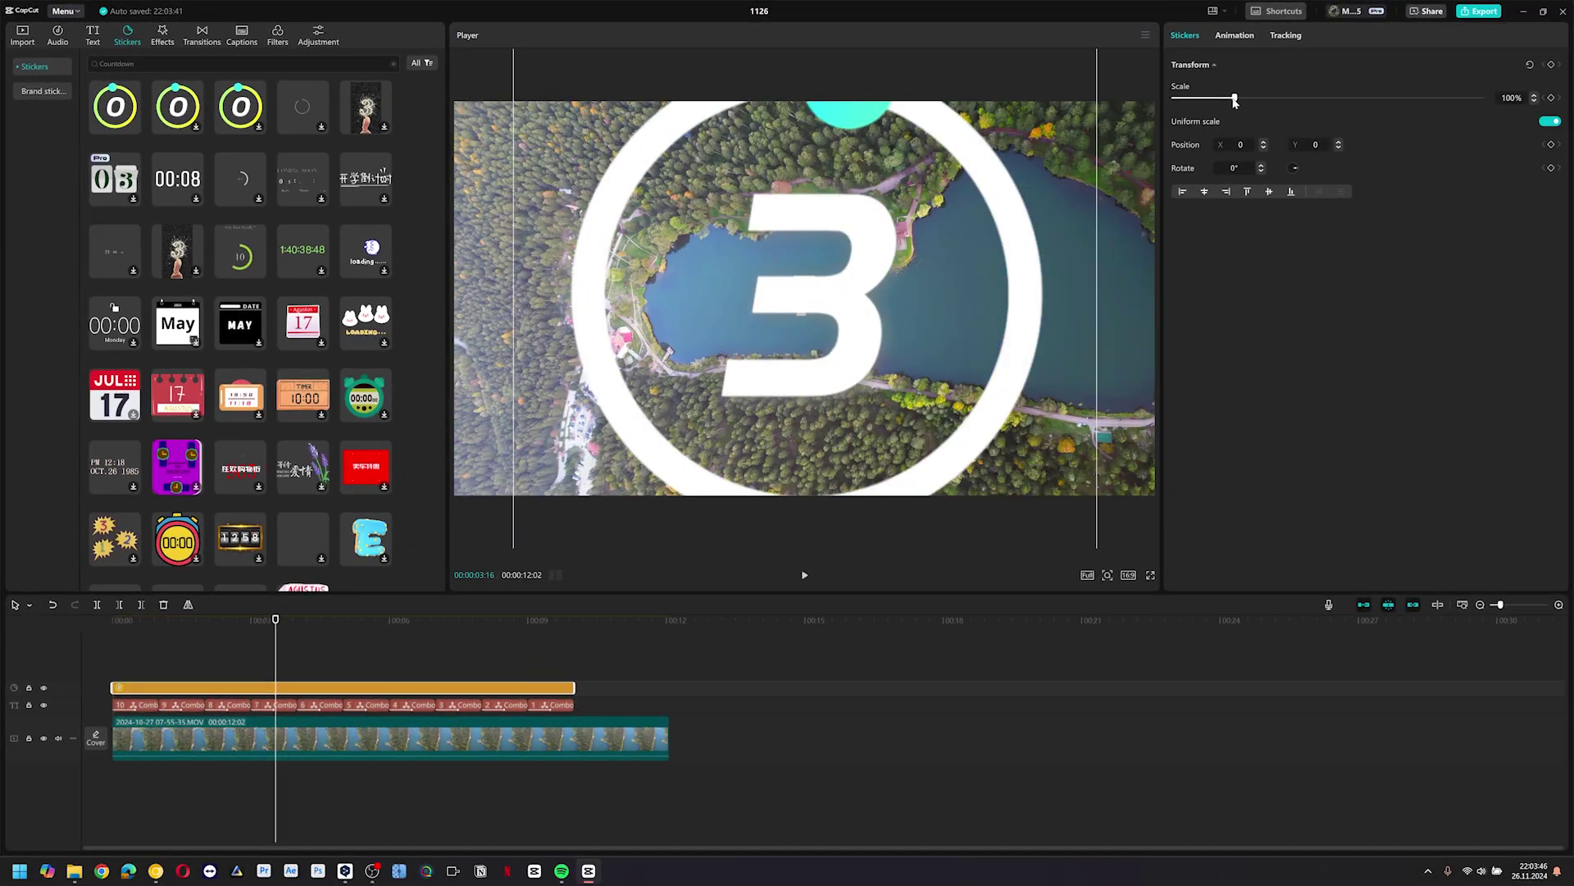
Scale the countdown sticker to 19% with position Y 20 around the number and turn it into a compound clip.
left_click_drag(1234, 99, 1185, 110)
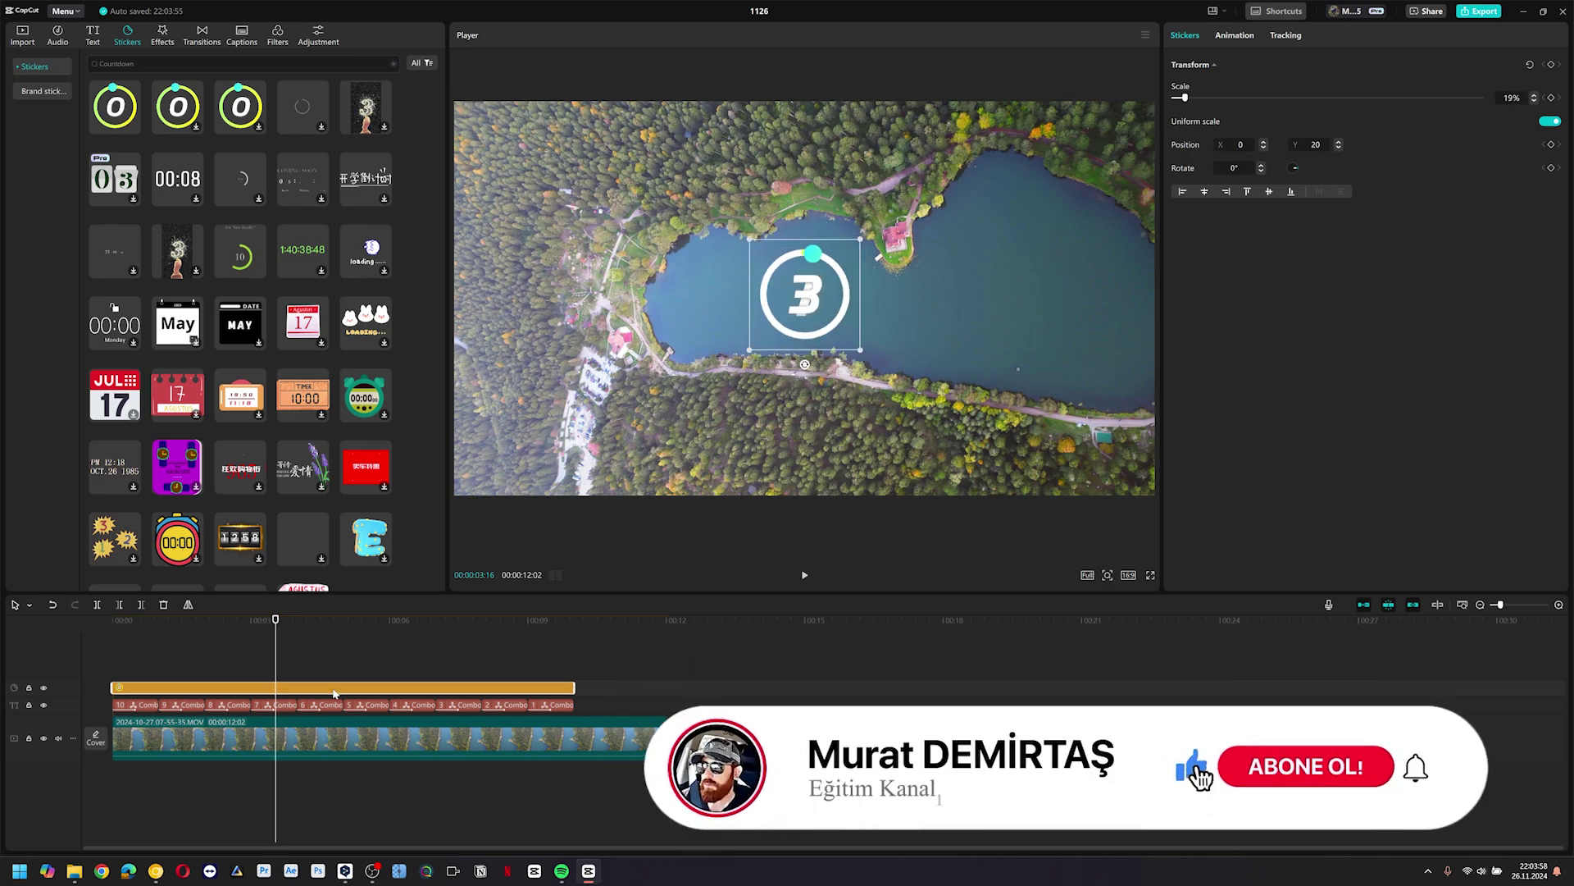
right_click(334, 693)
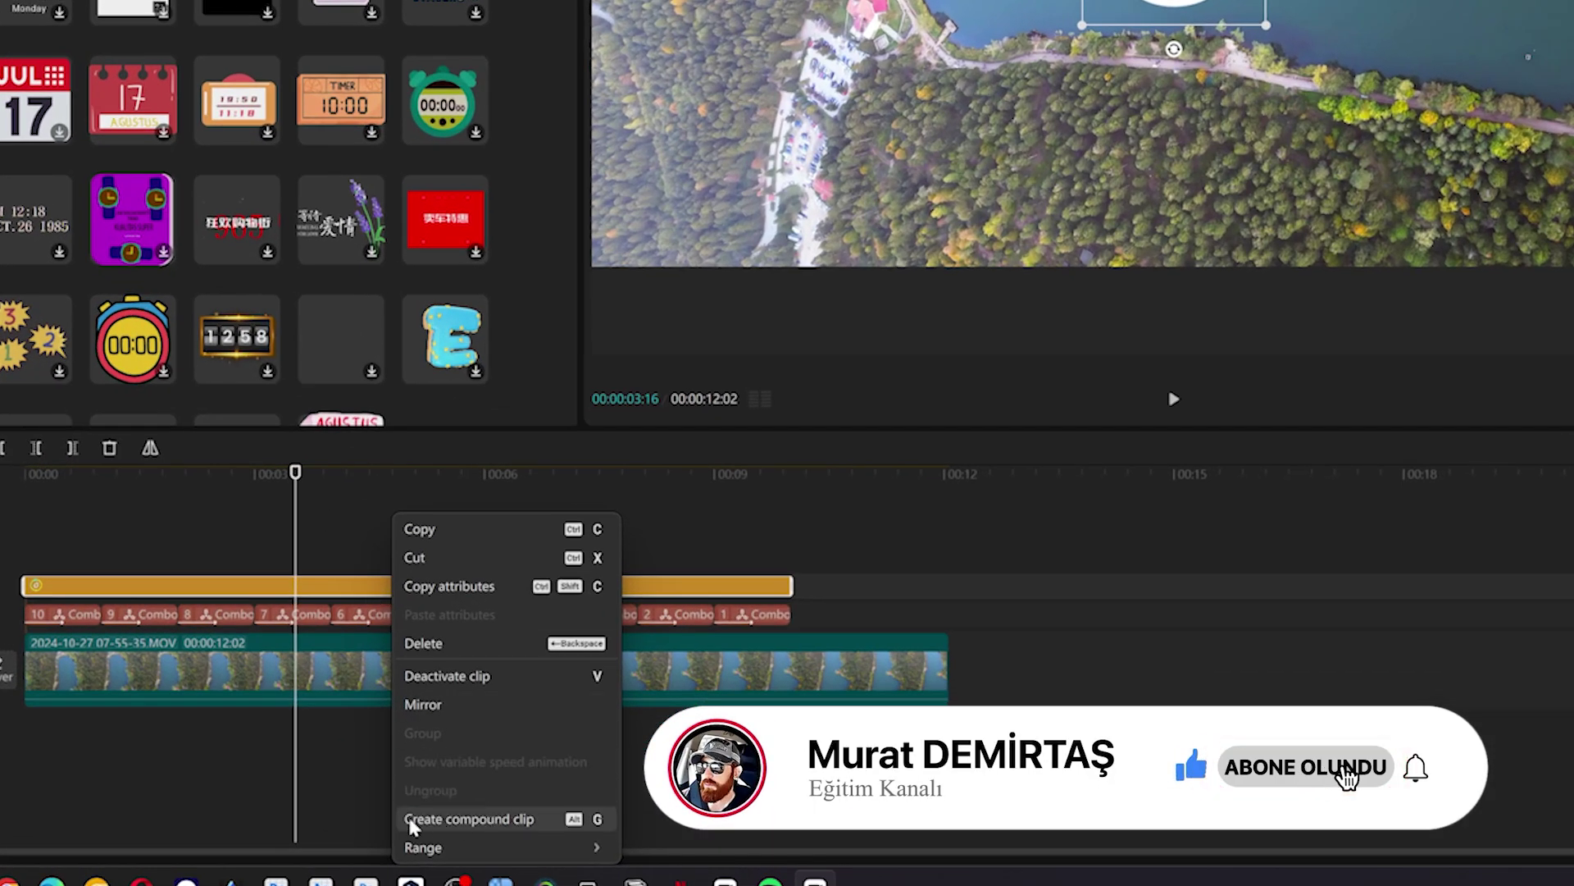
left_click(504, 820)
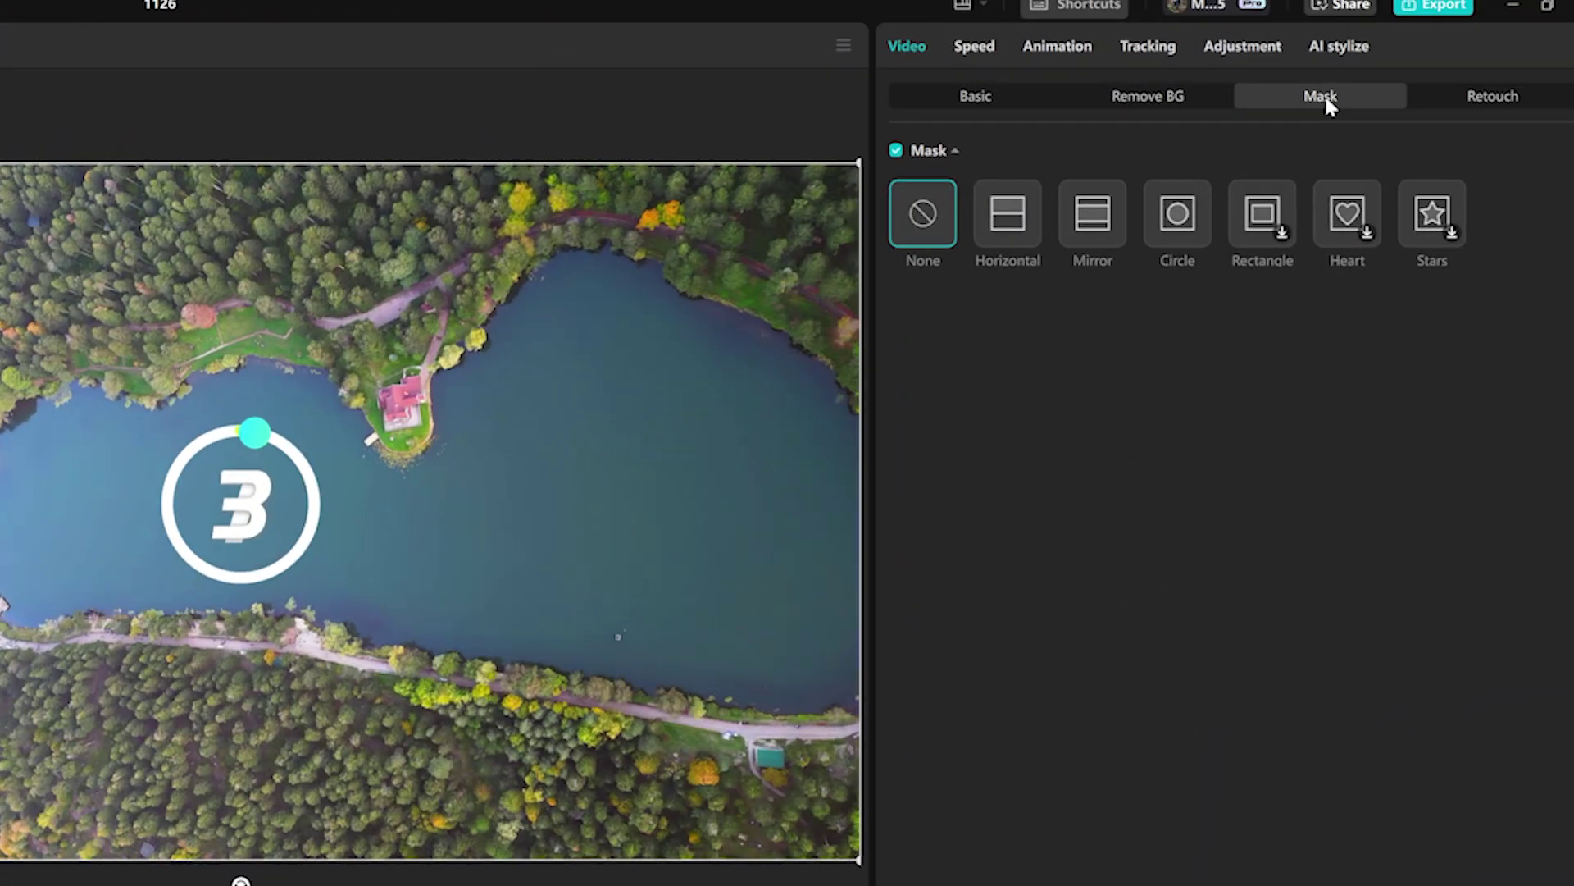
Apply a reversed Circle mask of about 185 by 186 to the sticker clip to hide its inner digits.
left_click(1187, 219)
left_click_drag(417, 342, 300, 450)
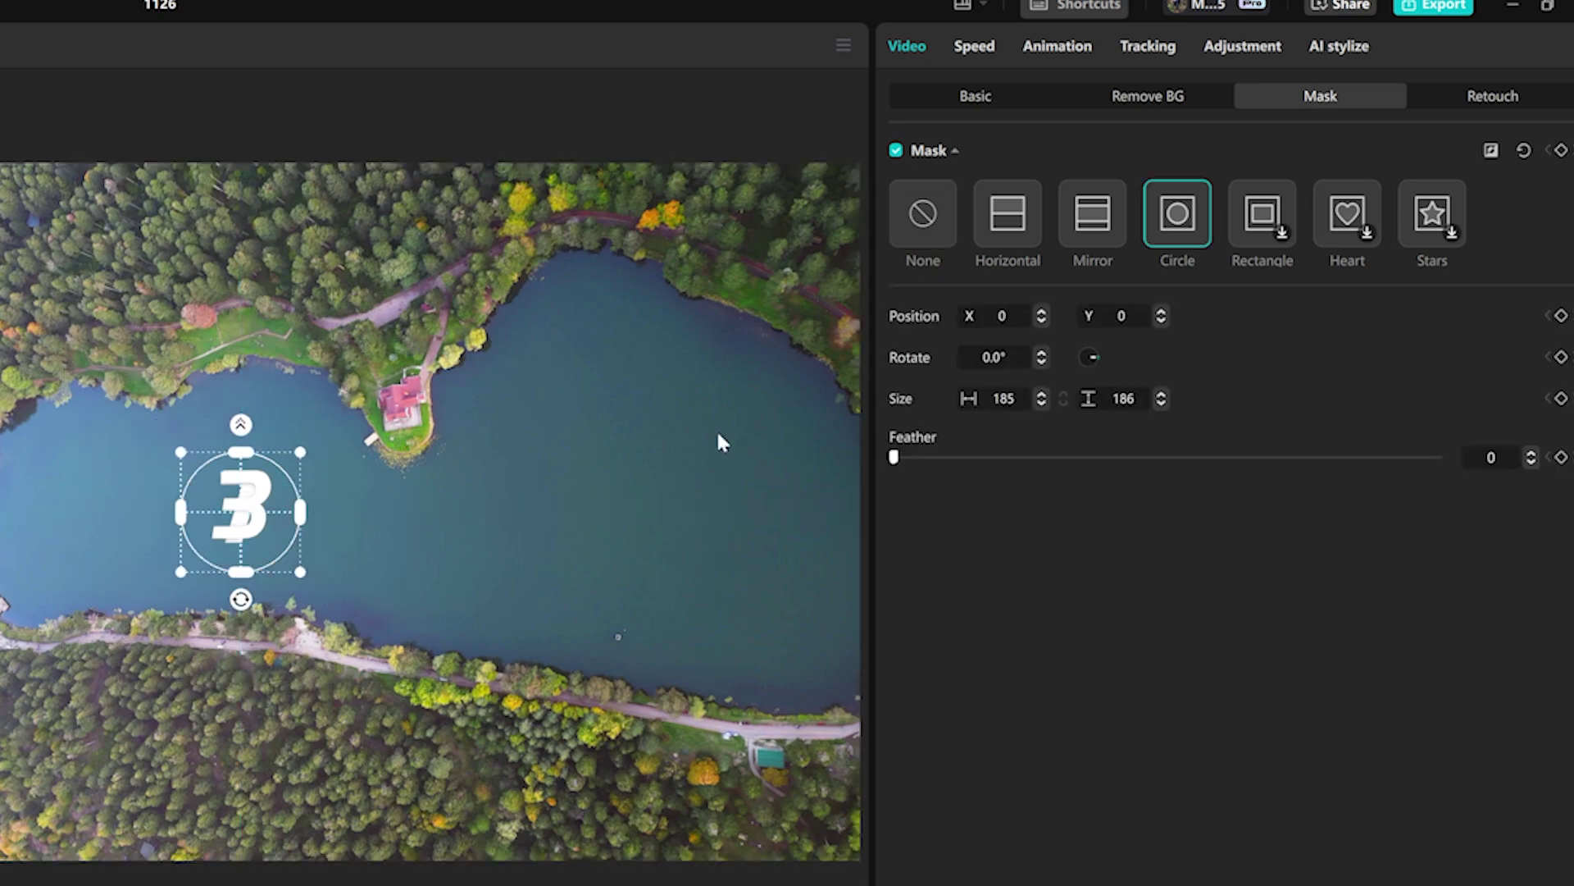
left_click(1491, 152)
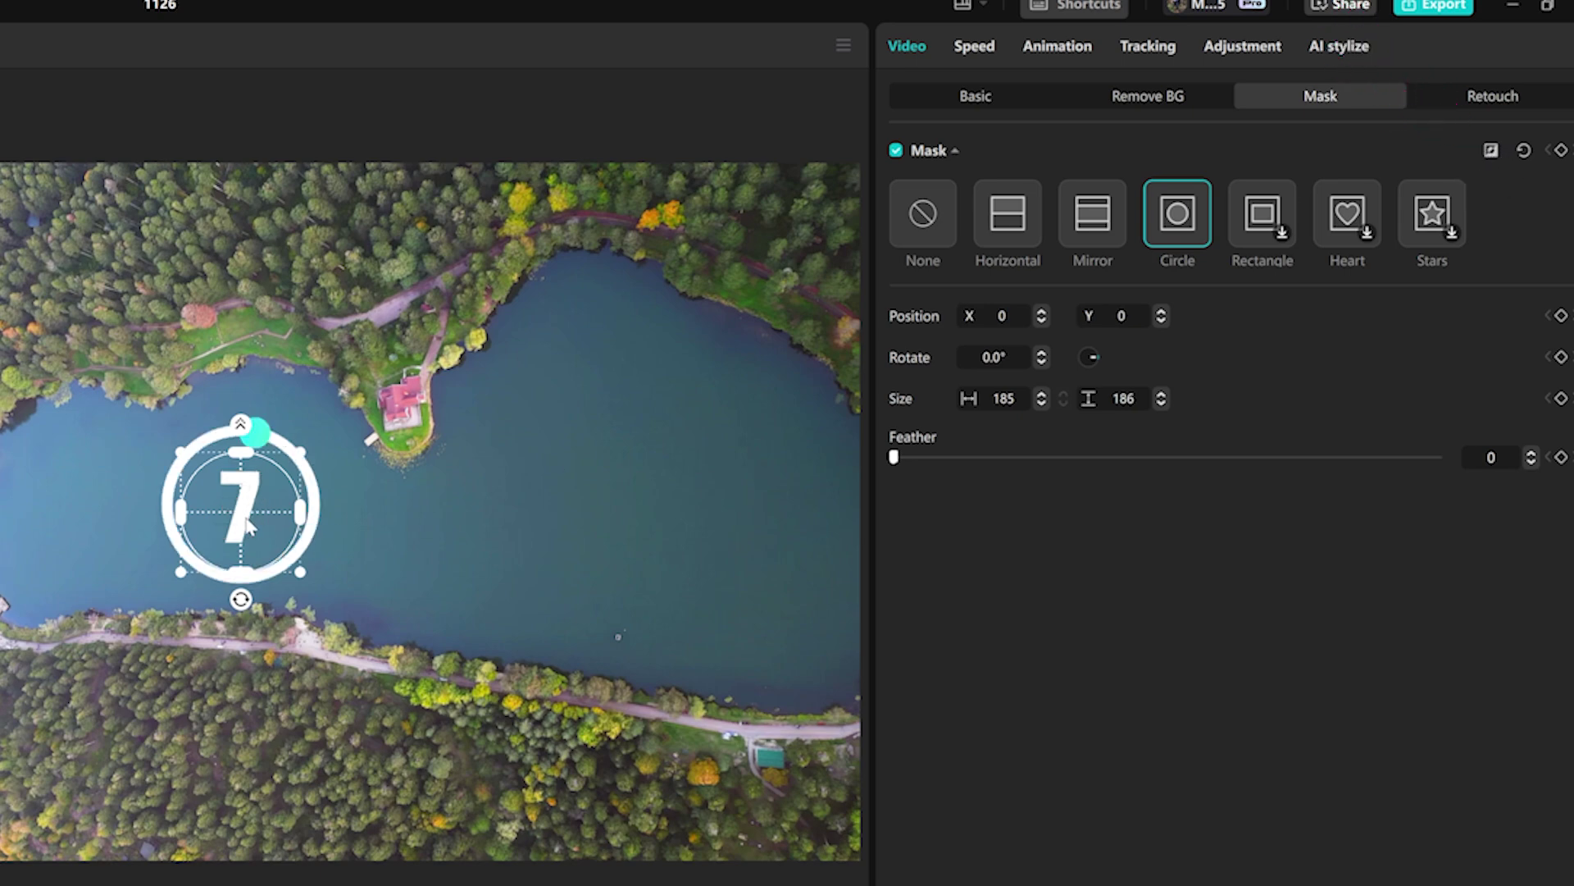
left_click_drag(247, 521, 245, 513)
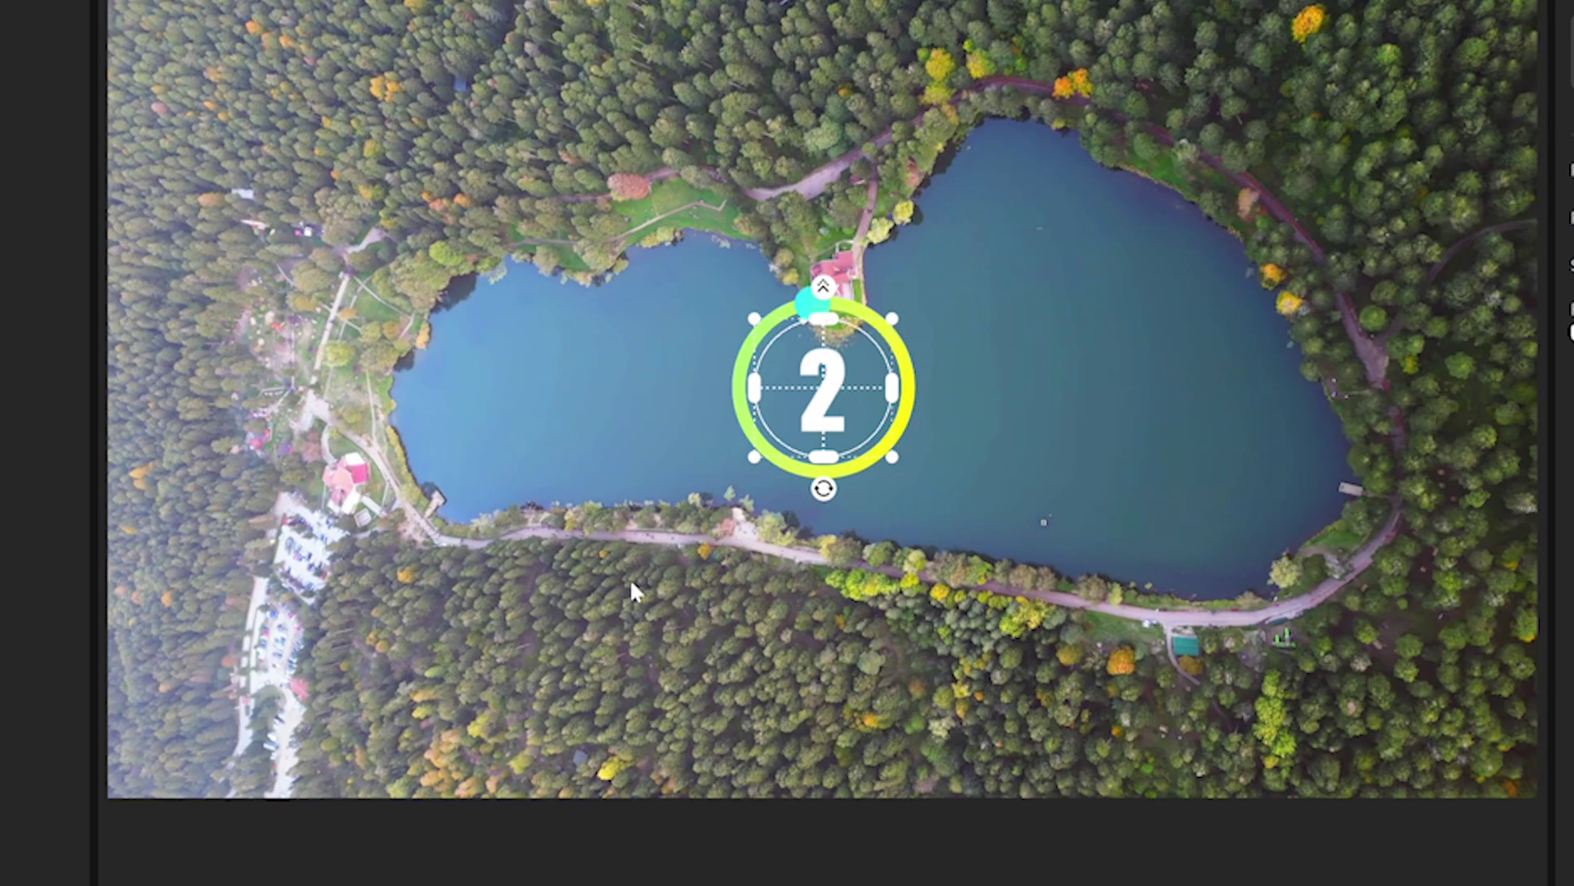
Split the sticker compound clip at 00:00:02:28, where the ring finishes its third turn, and delete the remainder.
left_click_drag(568, 804, 371, 684)
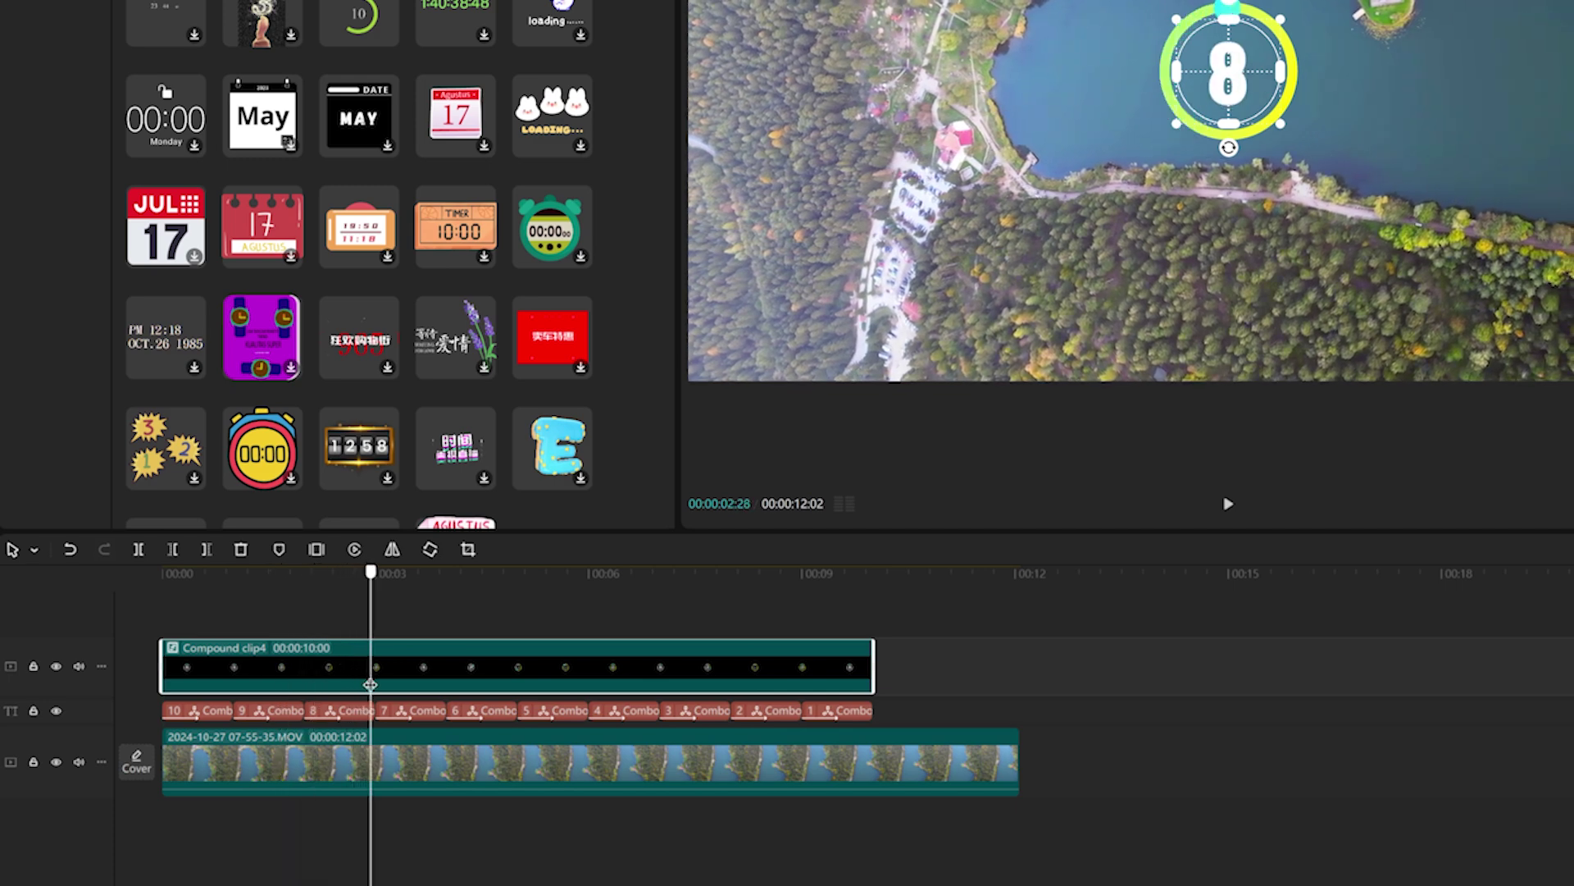
left_click(138, 549)
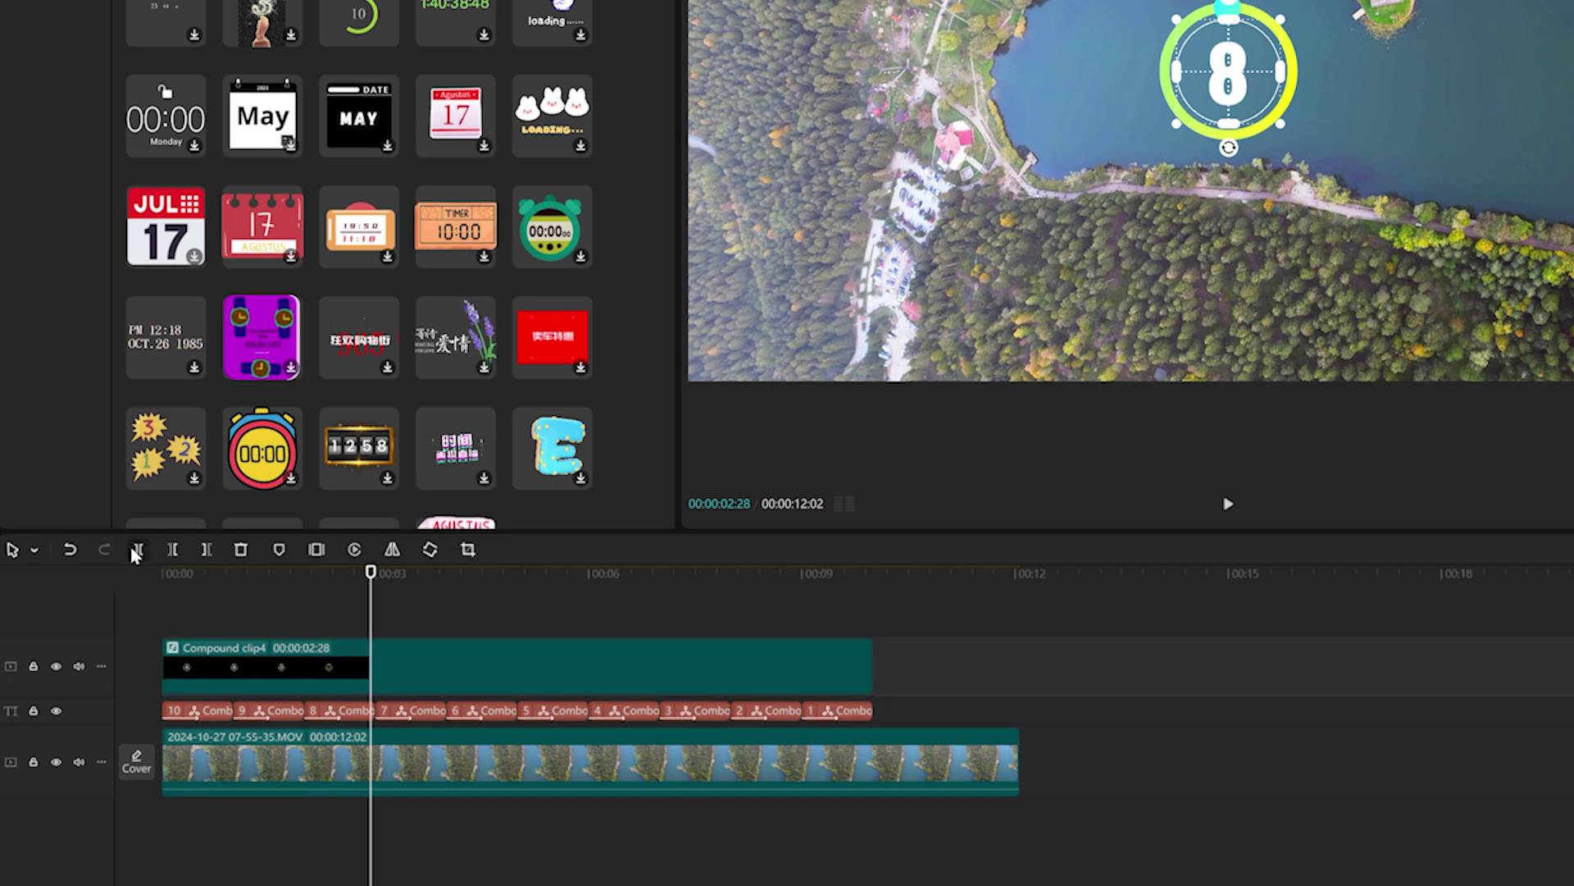
key("Delete")
left_click(280, 669)
left_click_drag(369, 585, 295, 585)
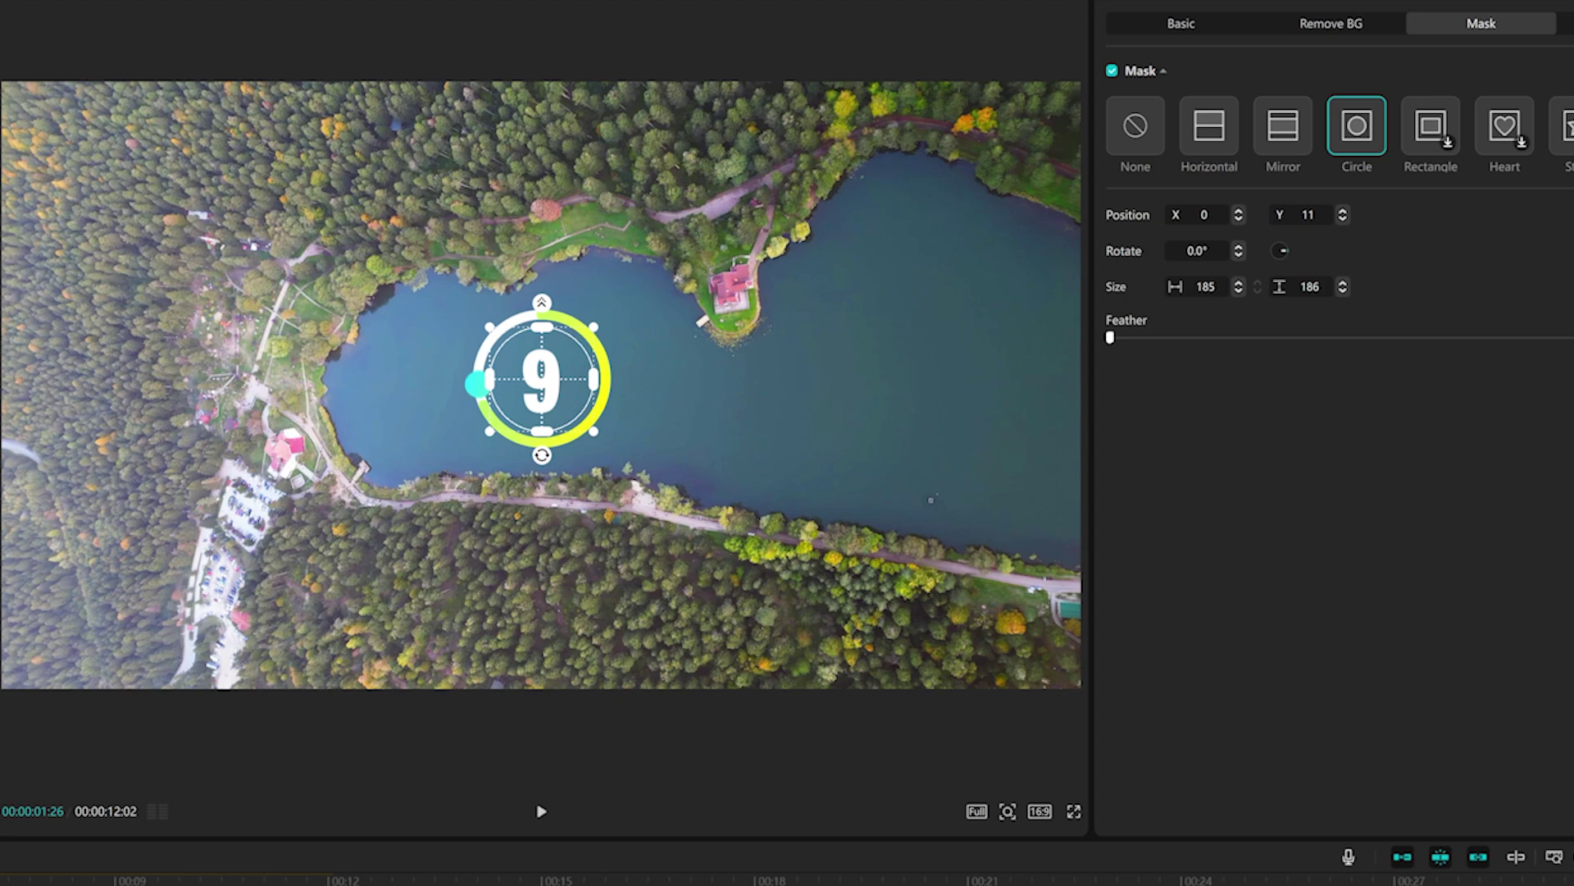
Slow the trimmed ring clip to 0.3x speed and play the countdown from the start.
left_click(1041, 45)
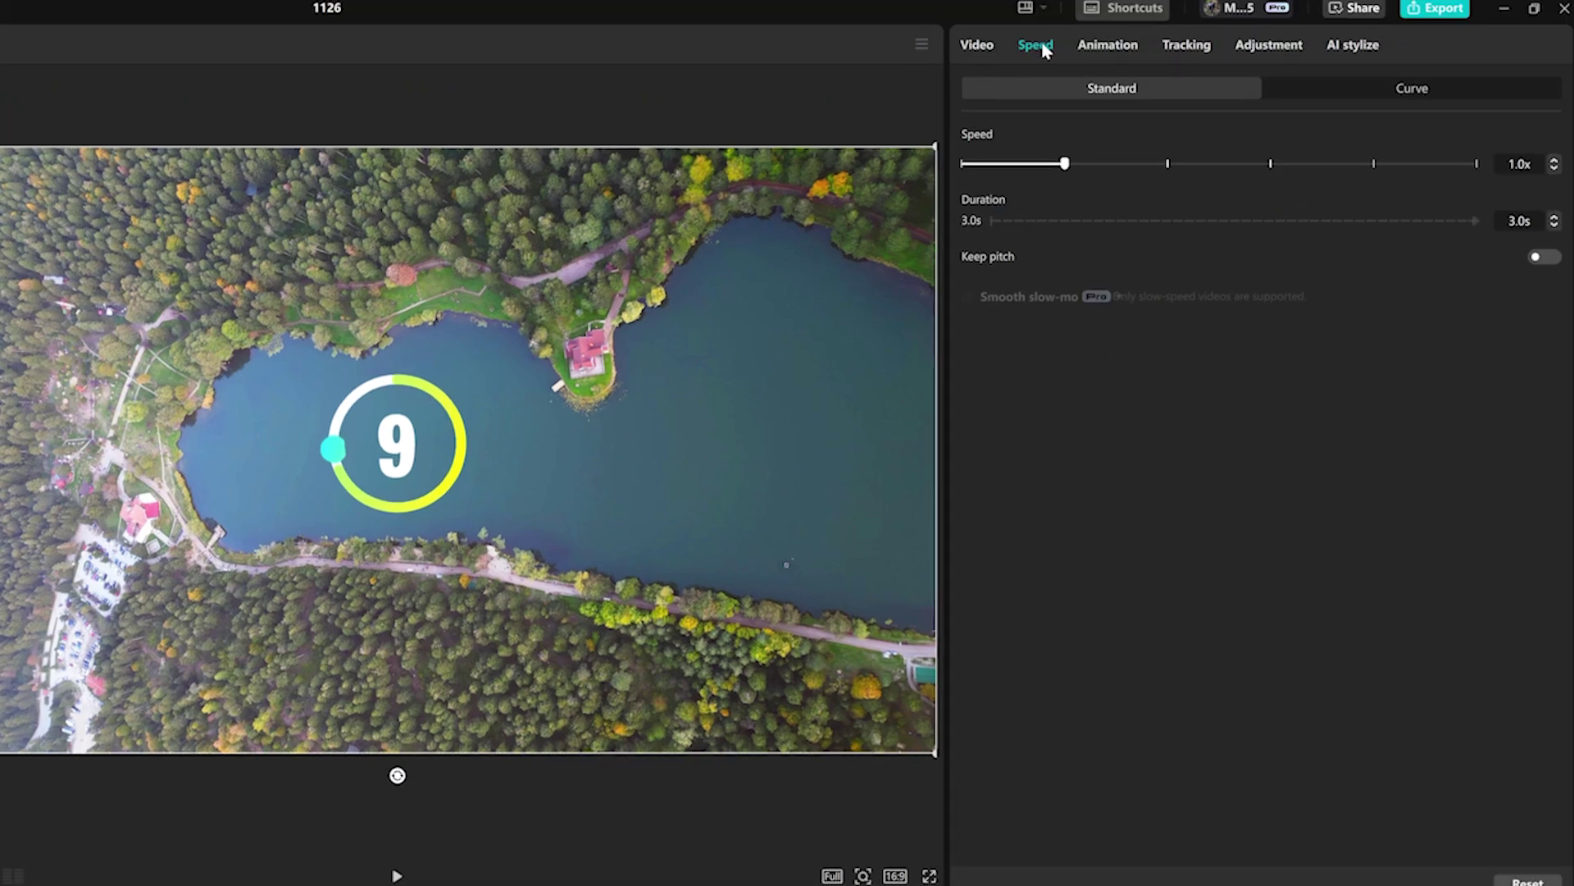
left_click_drag(1066, 162, 984, 169)
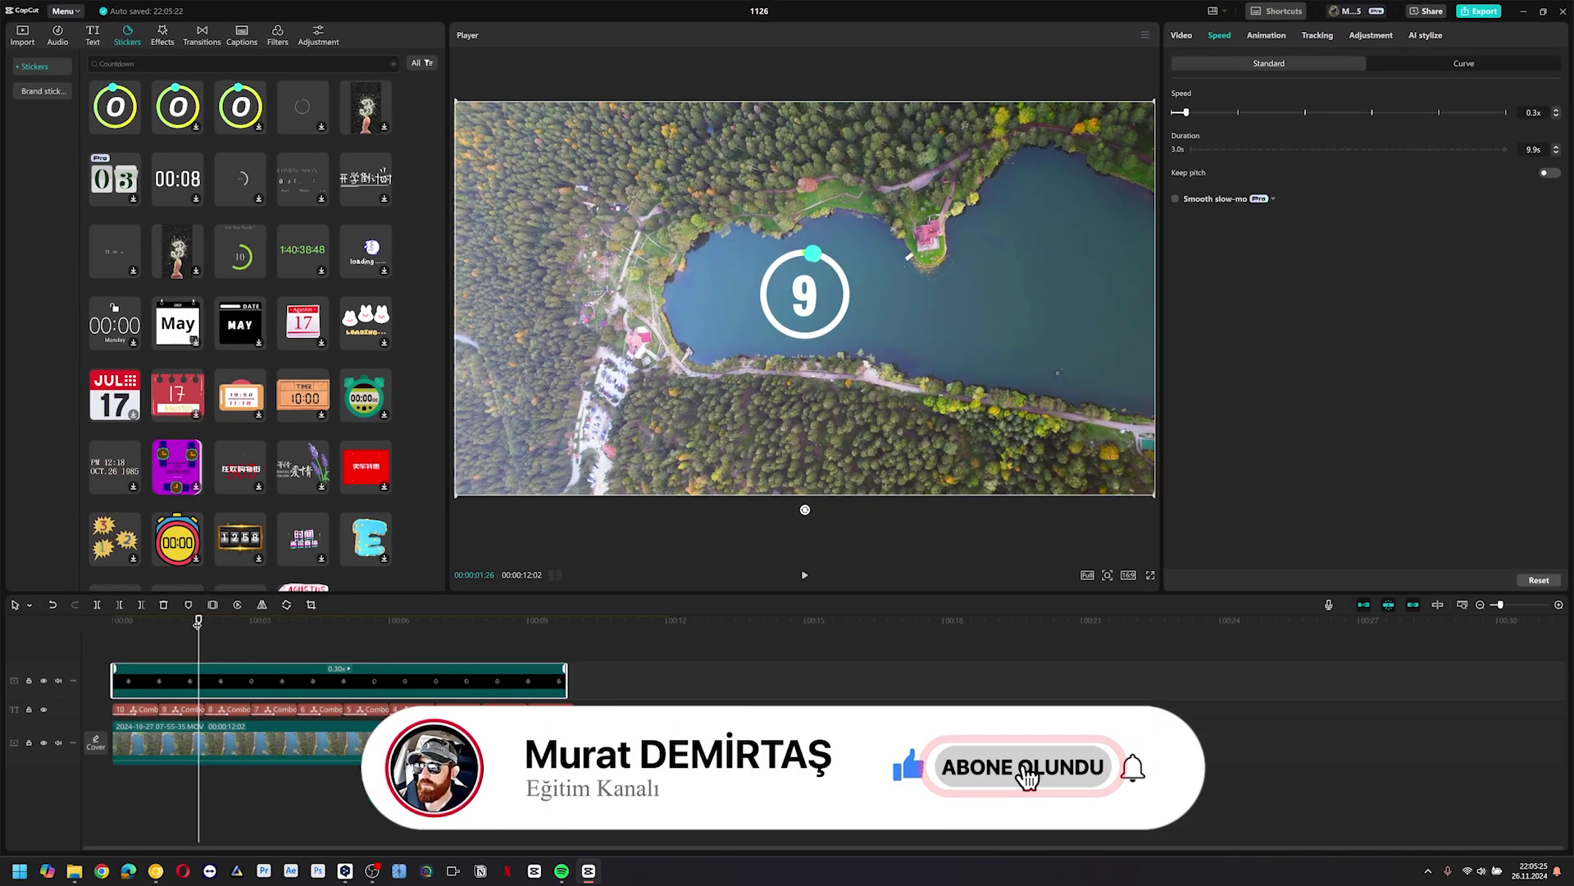
left_click_drag(195, 623, 89, 627)
key("space")
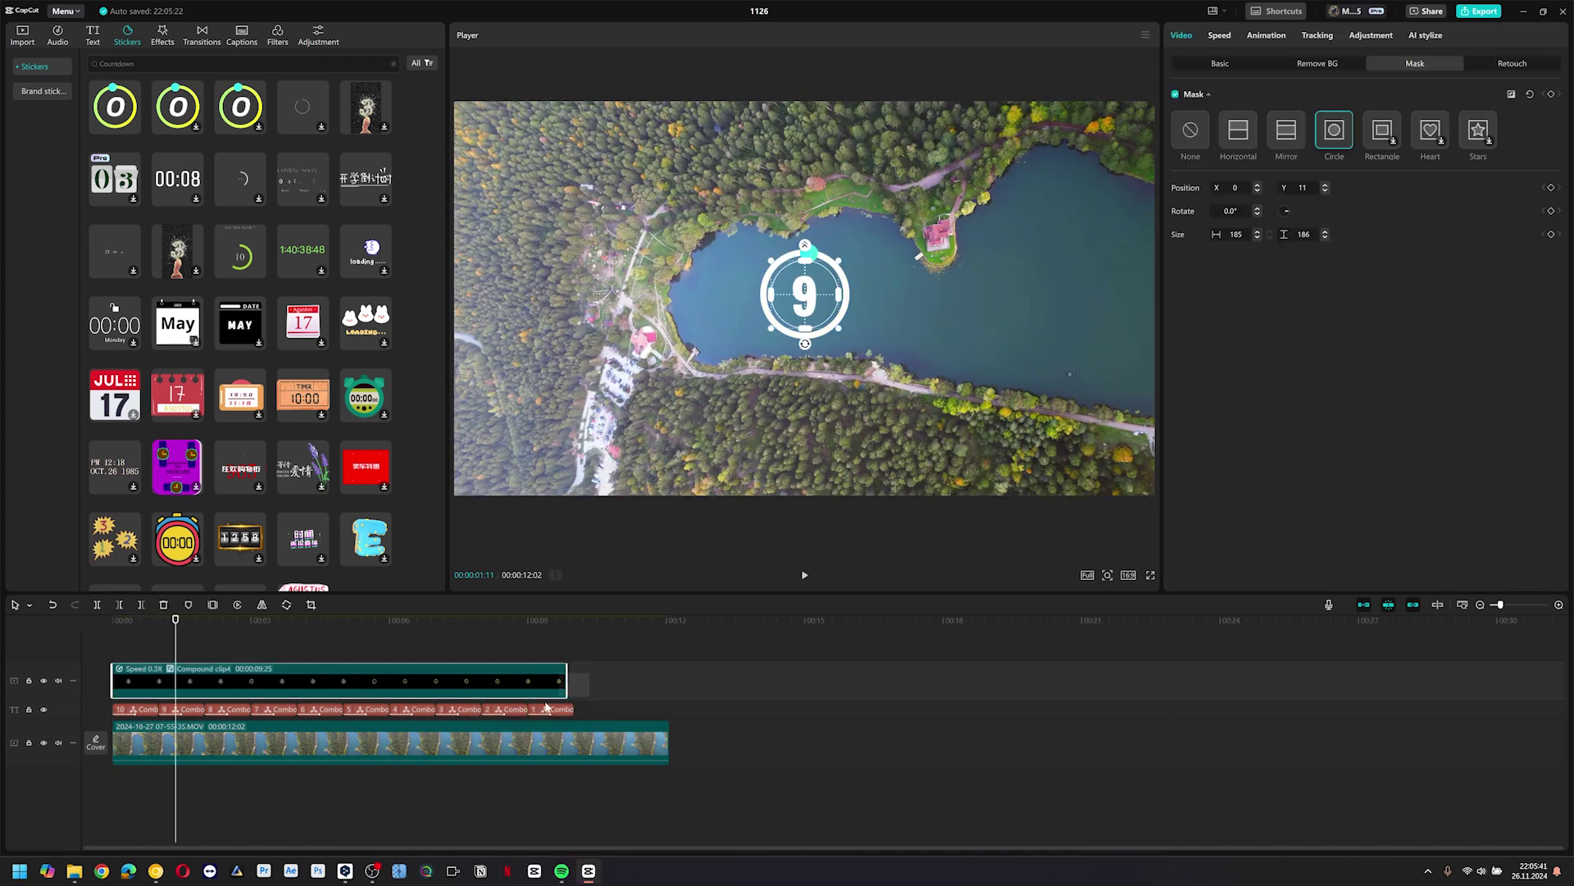
Combine the slowed ring clip and all number clips into one compound clip, move it to the video frame's upper-left corner, and play it.
left_click(287, 706)
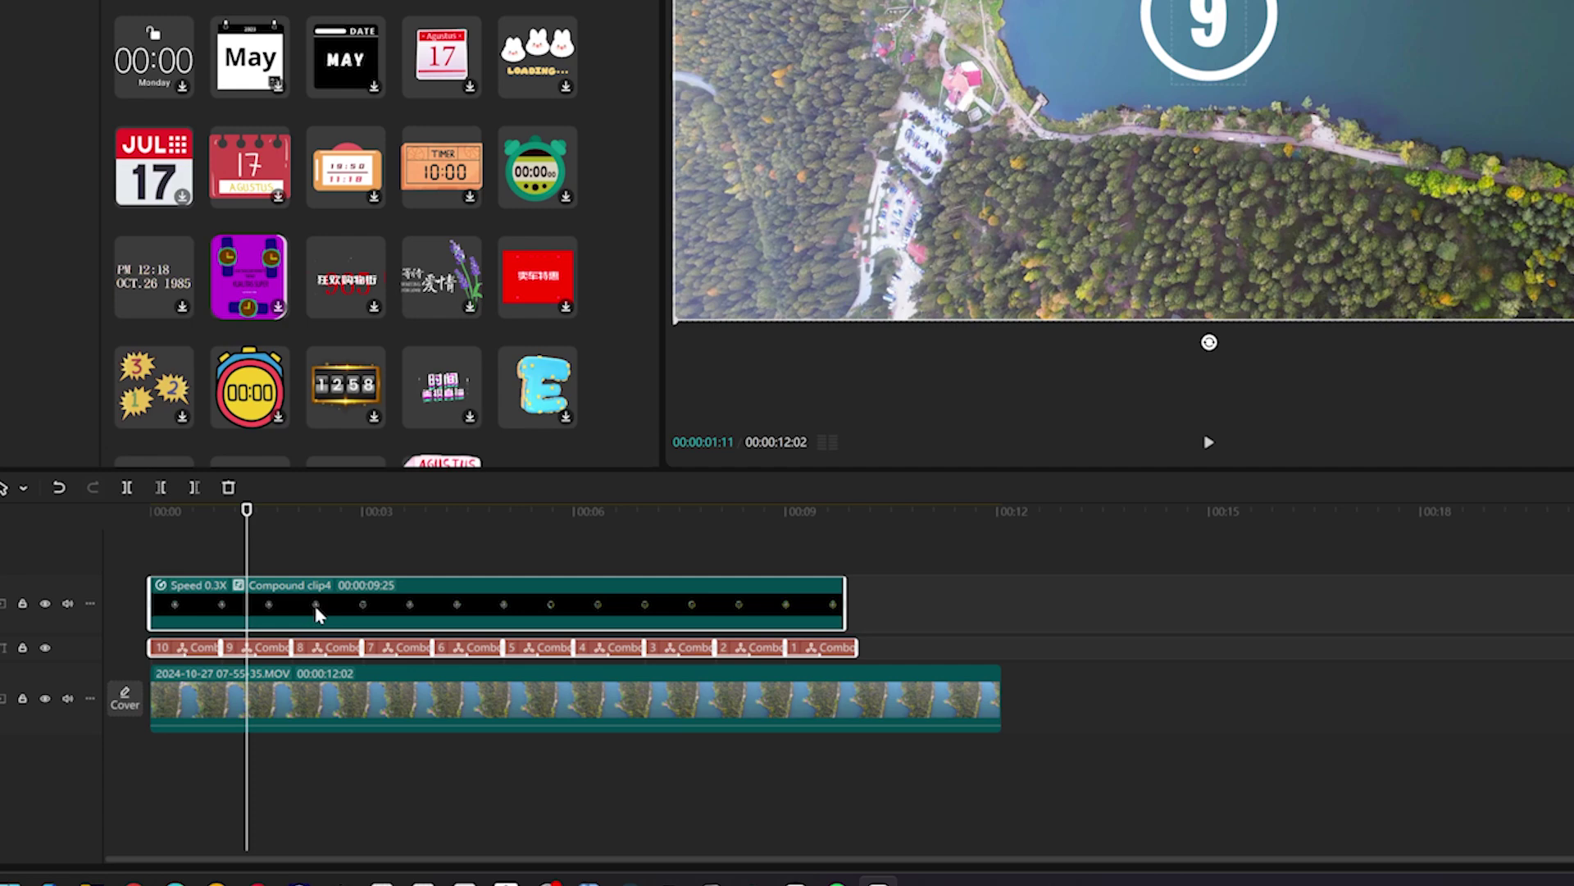
right_click(222, 685)
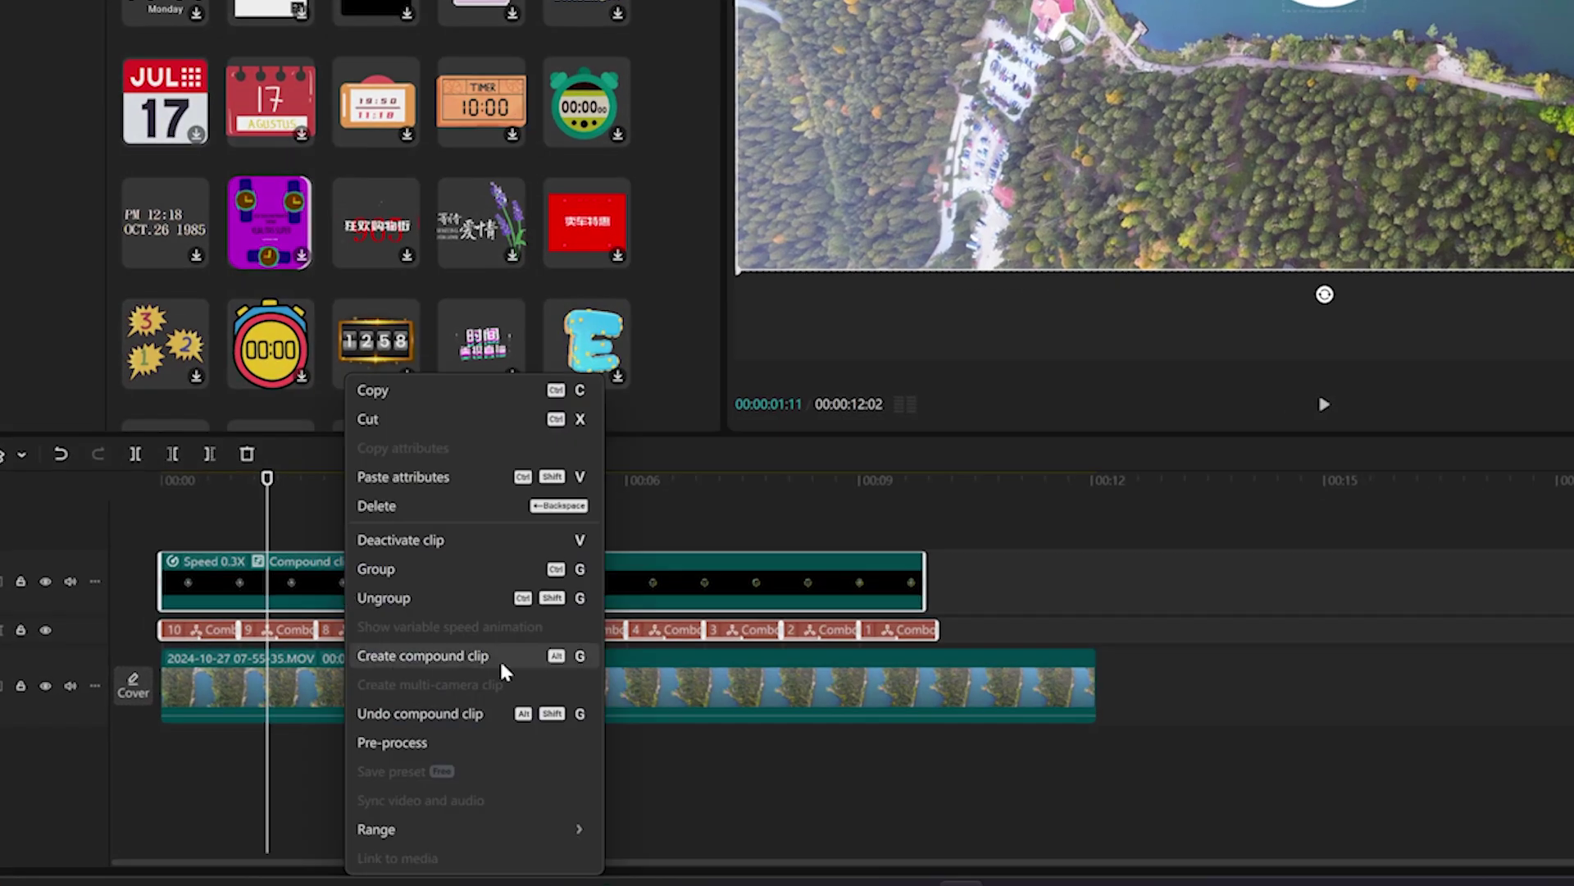
left_click(480, 660)
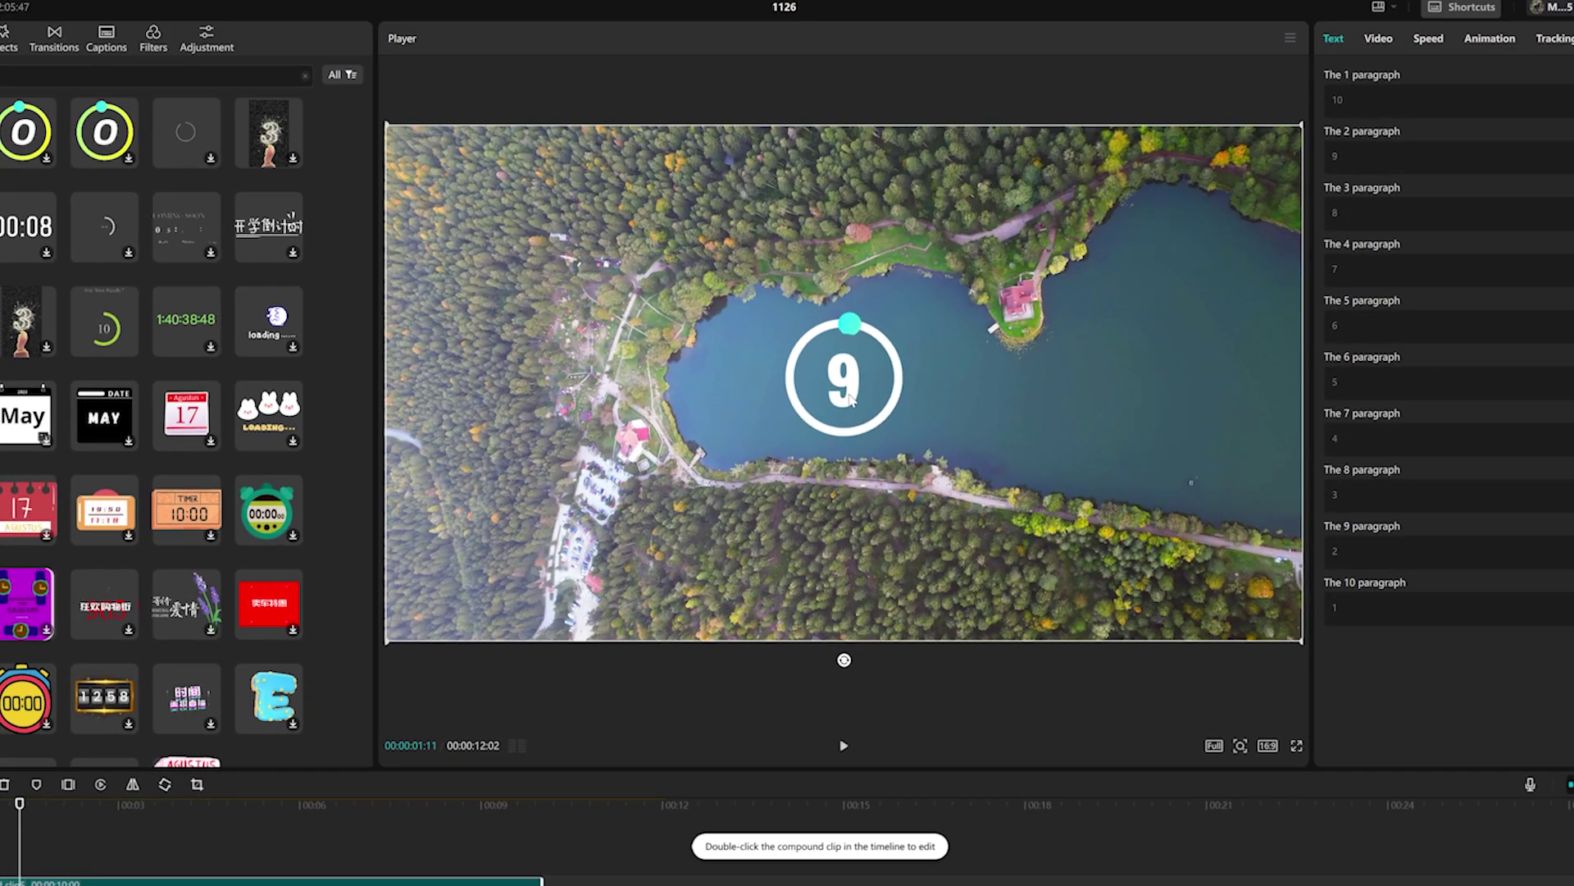
left_click_drag(850, 400, 478, 238)
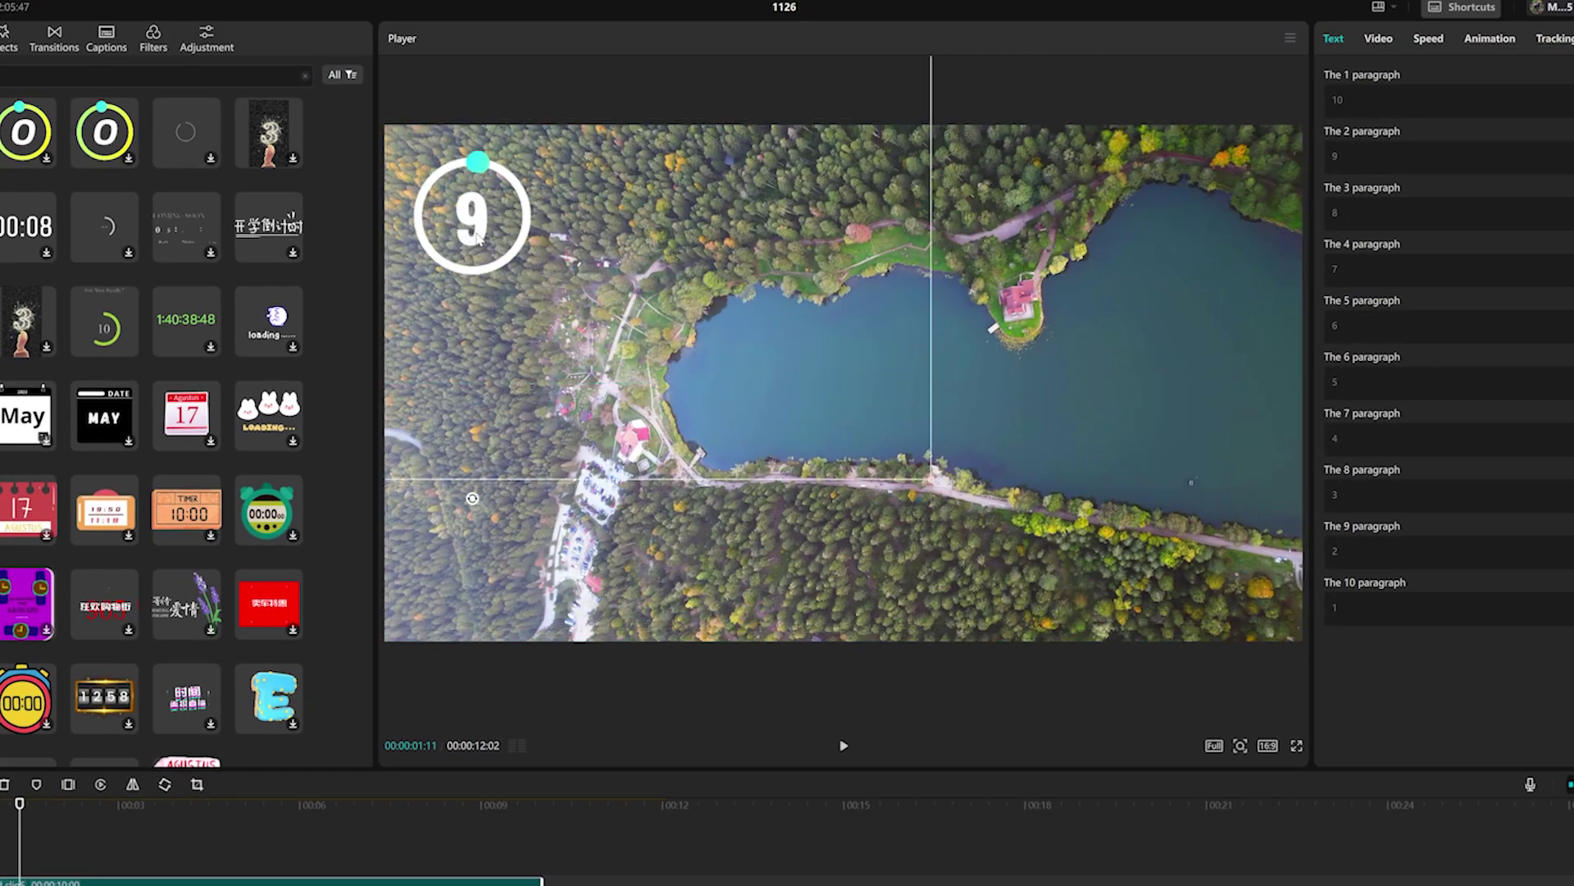
key("space")
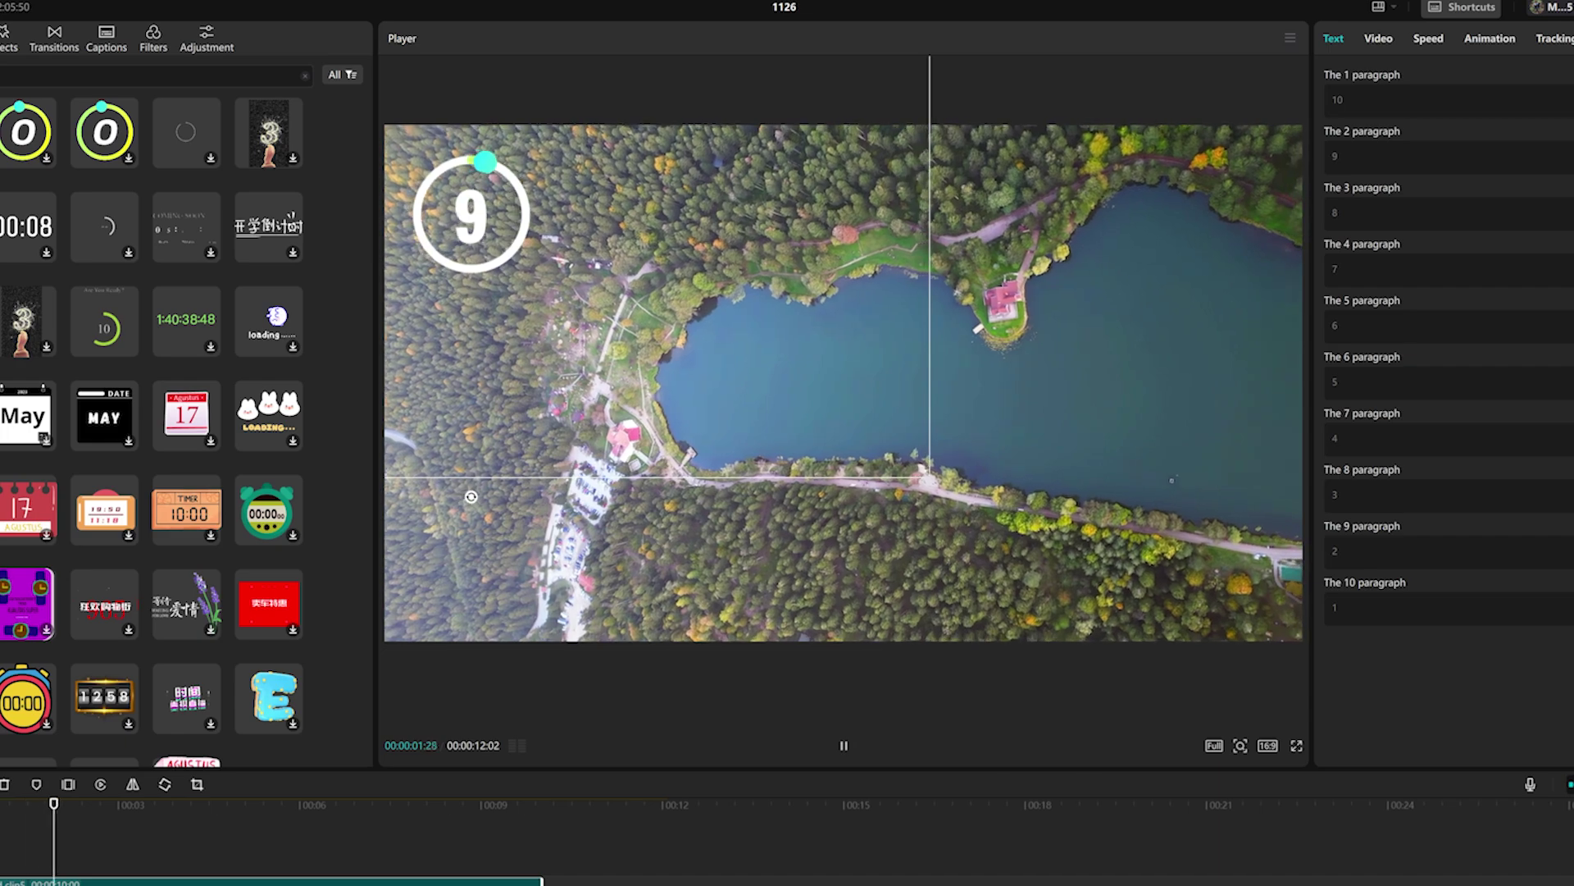